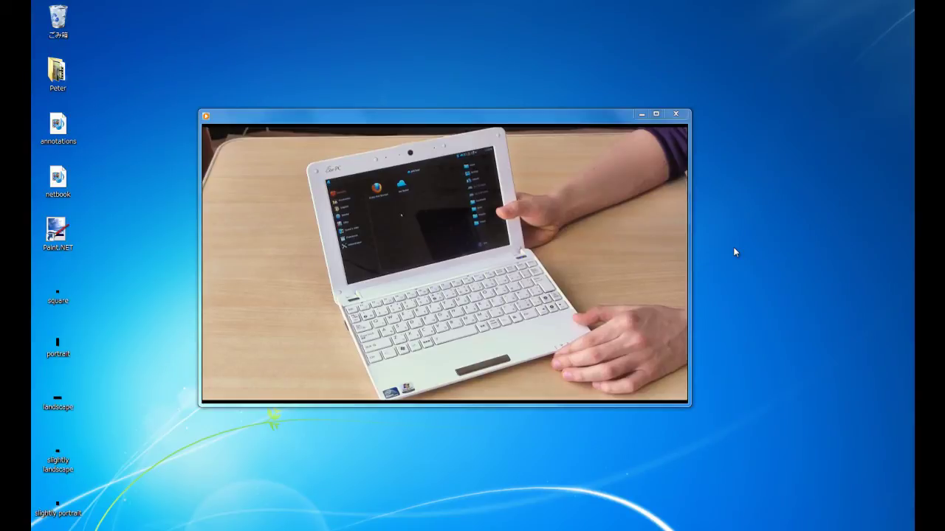
Play the netbook annotations video in Windows Media Player and pause it at 00:11.
{"action": "mouse_move", "coordinate": [539, 217]}
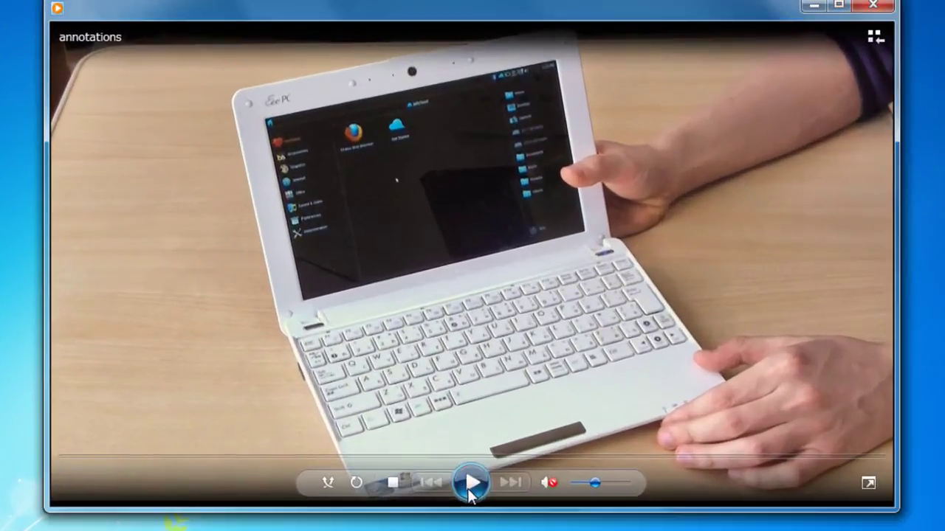
{"action": "left_click", "coordinate": [447, 399]}
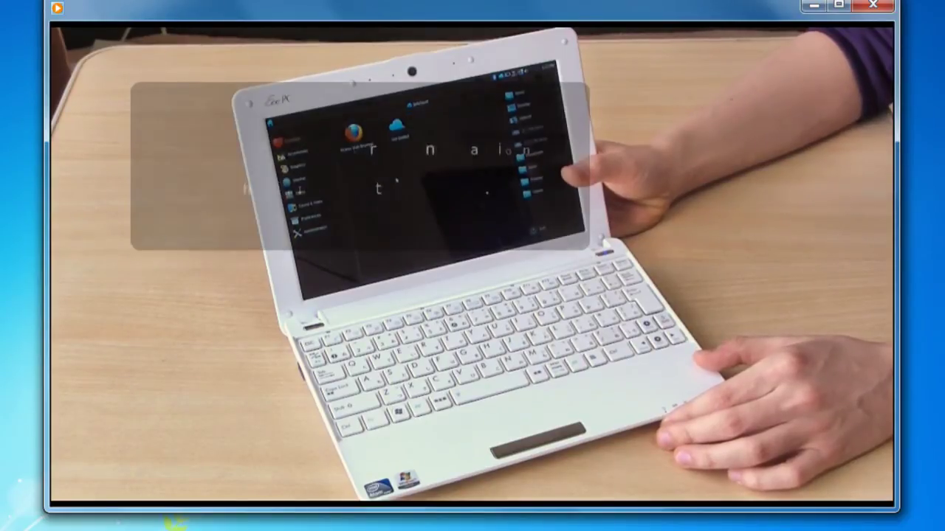
{"action": "left_click", "coordinate": [476, 482]}
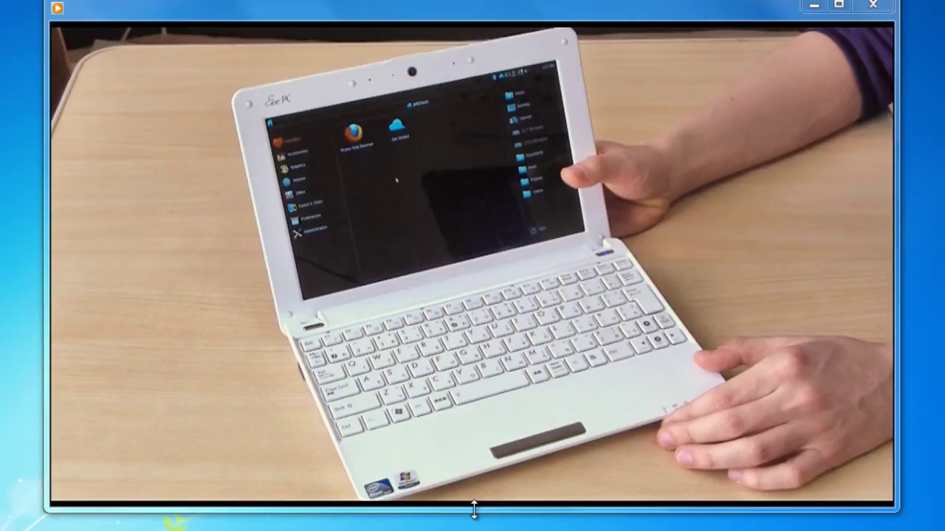
{"action": "mouse_move", "coordinate": [451, 400]}
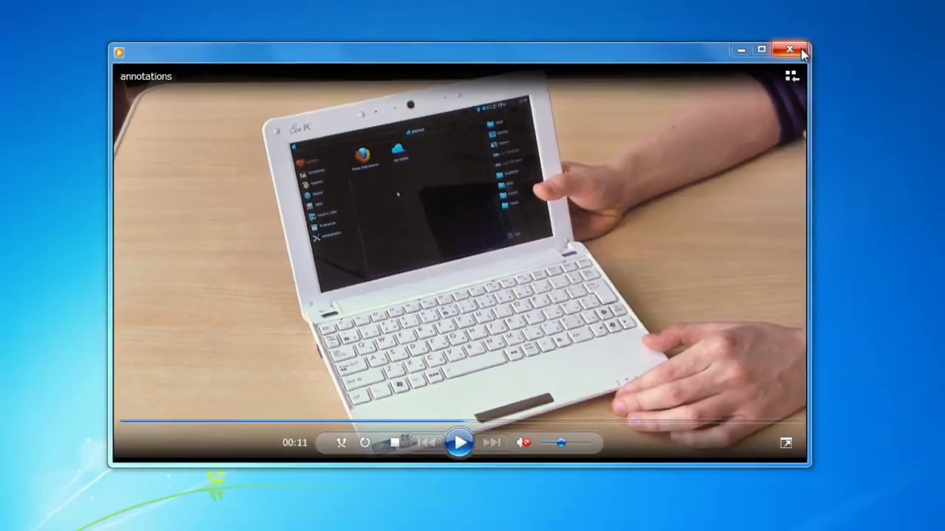
Close Media Player and check the sizes of the square and slightly portrait desktop images.
{"action": "left_click", "coordinate": [802, 52]}
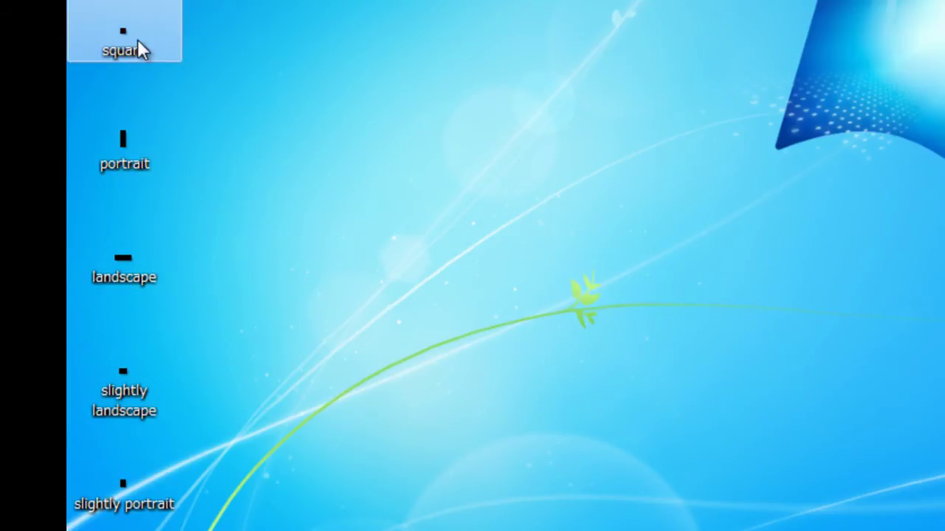
{"action": "mouse_move", "coordinate": [137, 47]}
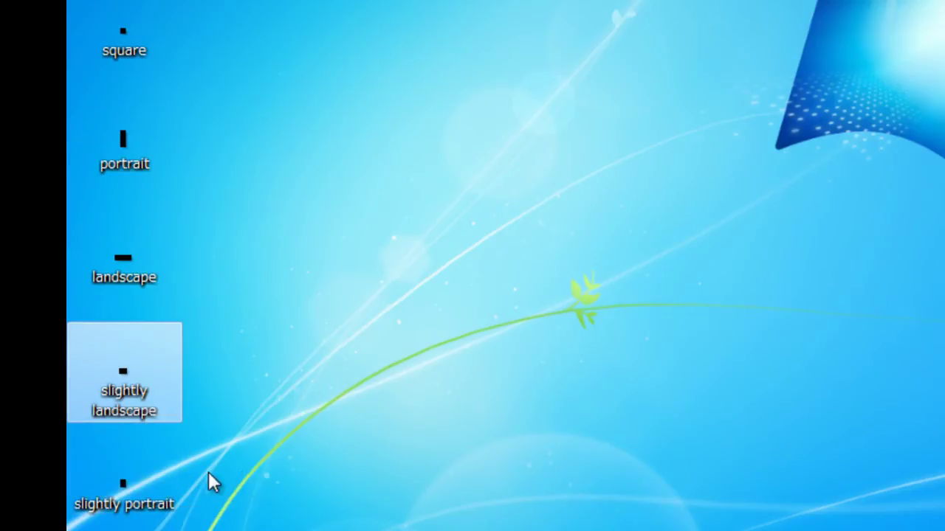
{"action": "mouse_move", "coordinate": [164, 474]}
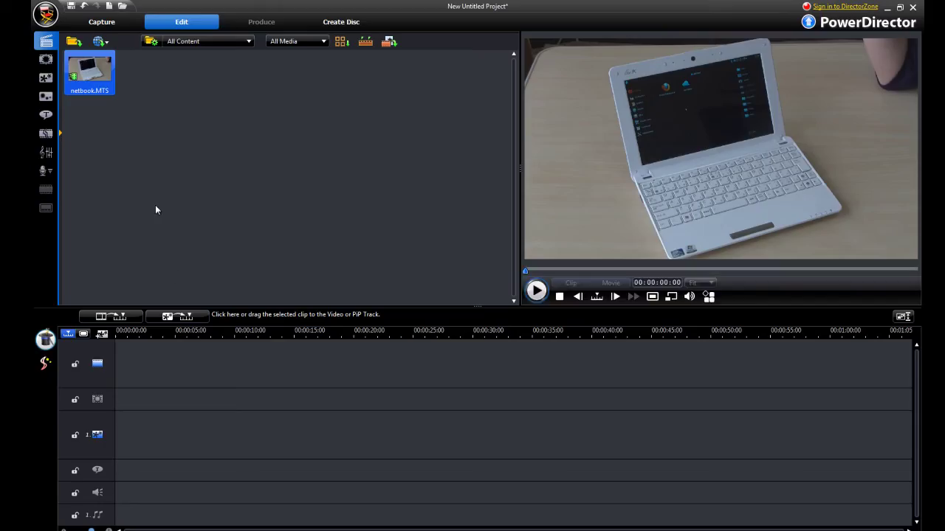
Put netbook.MTS at the start of the video track and a 10-second Default title on the title track.
{"action": "left_click_drag", "start_coordinate": [99, 84], "coordinate": [151, 365]}
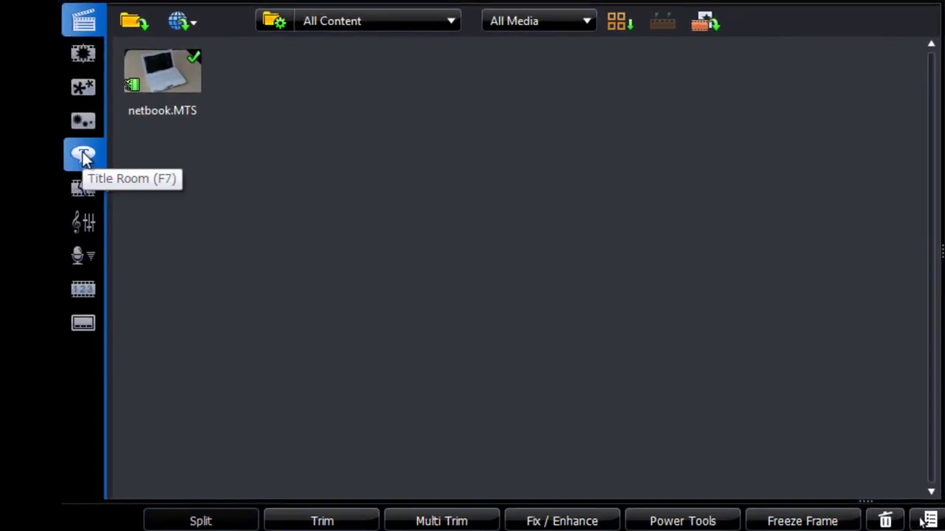
{"action": "left_click", "coordinate": [83, 157]}
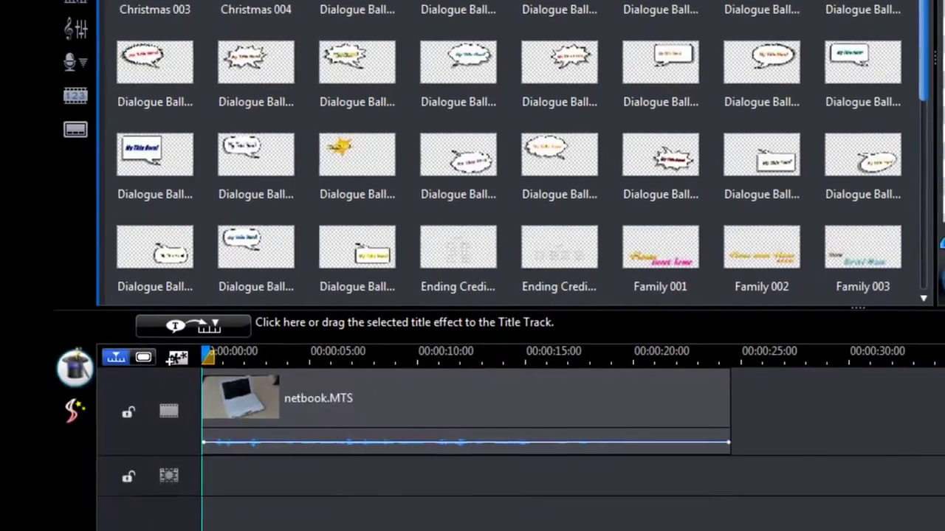
{"action": "left_click_drag", "start_coordinate": [155, 9], "coordinate": [207, 530]}
{"action": "left_click_drag", "start_coordinate": [199, 411], "coordinate": [199, 411]}
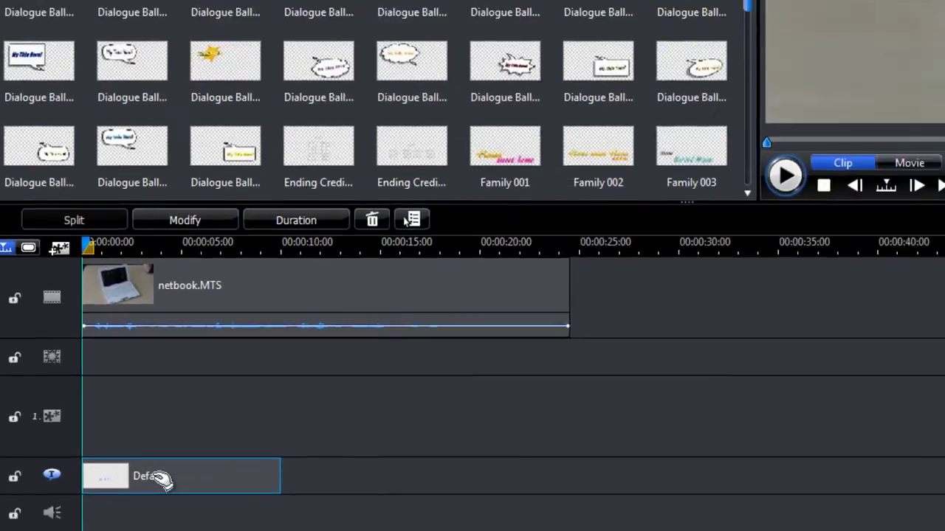
Replace the Default title's 'My Title' text with 'ASUS Eee PC 1005PE'.
{"action": "double_click", "coordinate": [267, 413]}
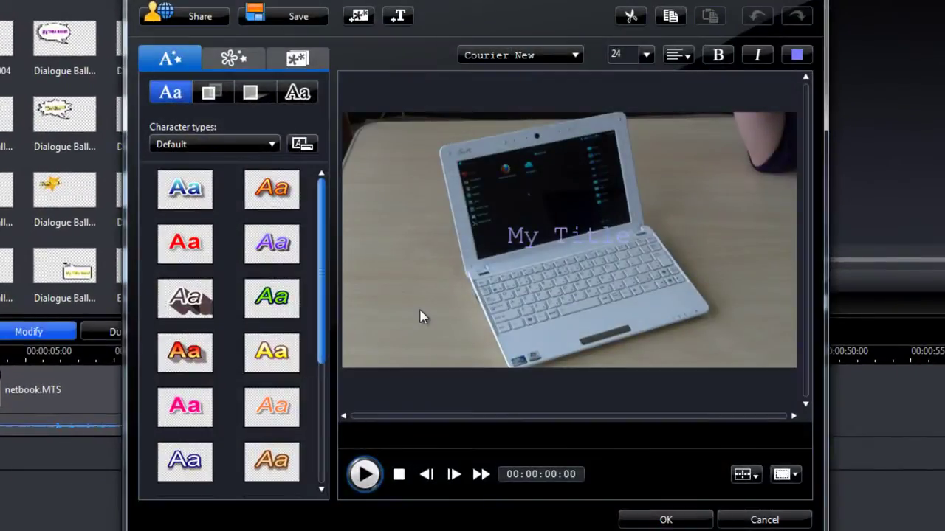
{"action": "left_click", "coordinate": [531, 241]}
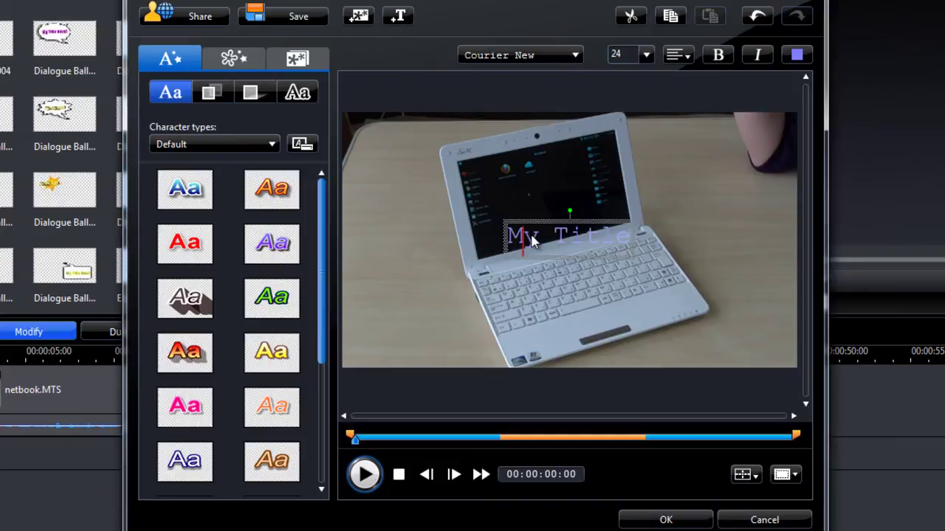
{"action": "key", "text": "ctrl+a"}
{"action": "type", "text": "a"}
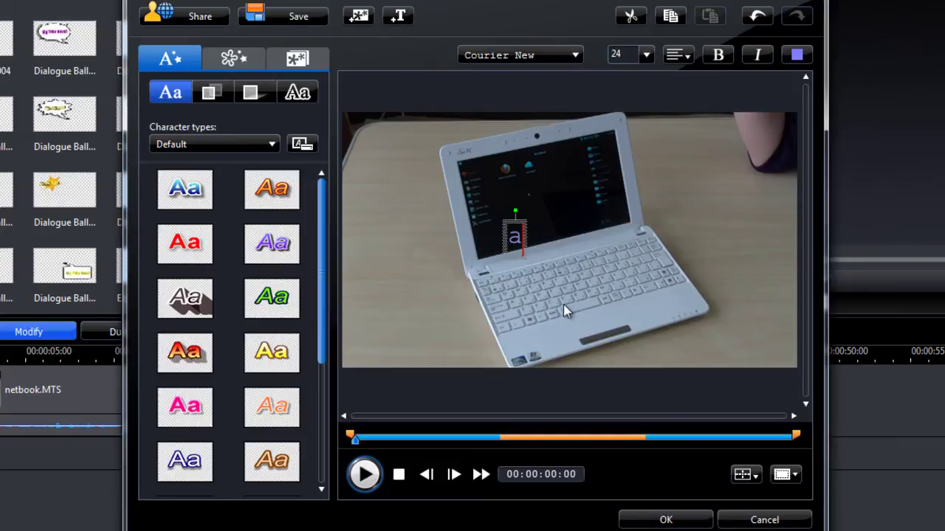
{"action": "key", "text": "BackSpace"}
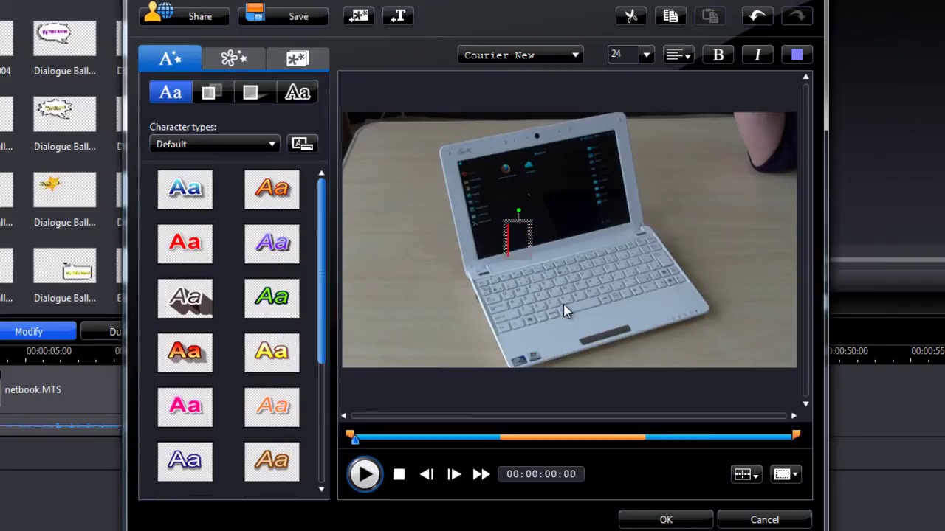
{"action": "type", "text": "ASUS Eee"}
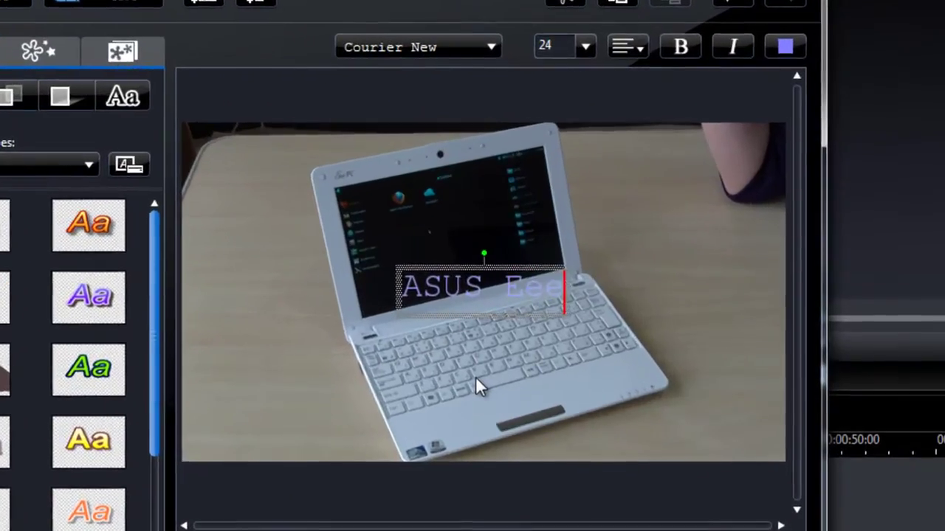
{"action": "type", "text": " PC 1005PE"}
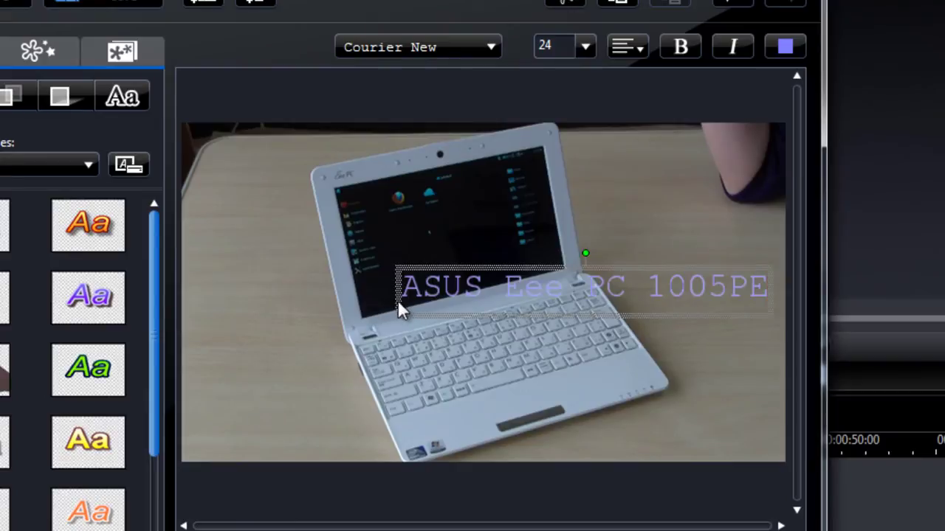
Move the title to the upper left and set it to 14-point Verdana.
{"action": "left_click_drag", "start_coordinate": [397, 300], "coordinate": [215, 243]}
{"action": "left_click", "coordinate": [267, 229]}
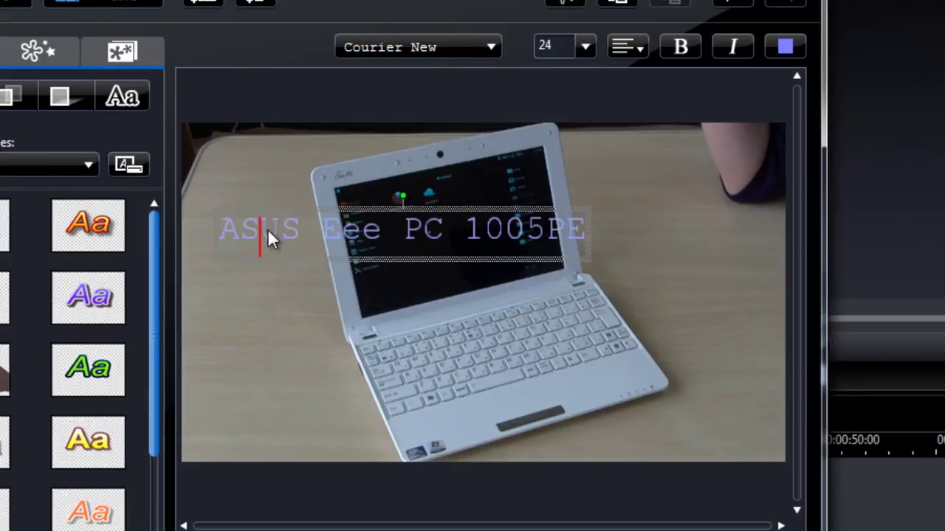
{"action": "key", "text": "ctrl+a"}
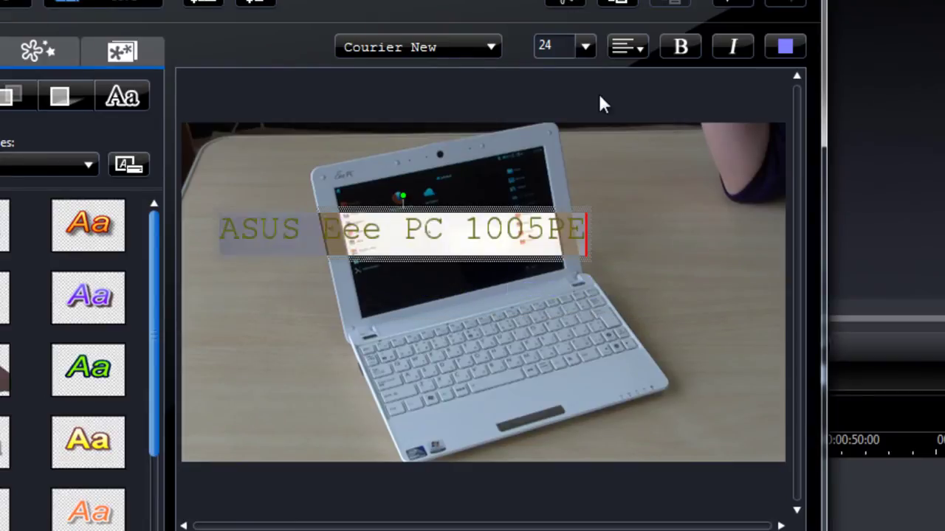
{"action": "left_click", "coordinate": [585, 47]}
{"action": "left_click", "coordinate": [553, 74]}
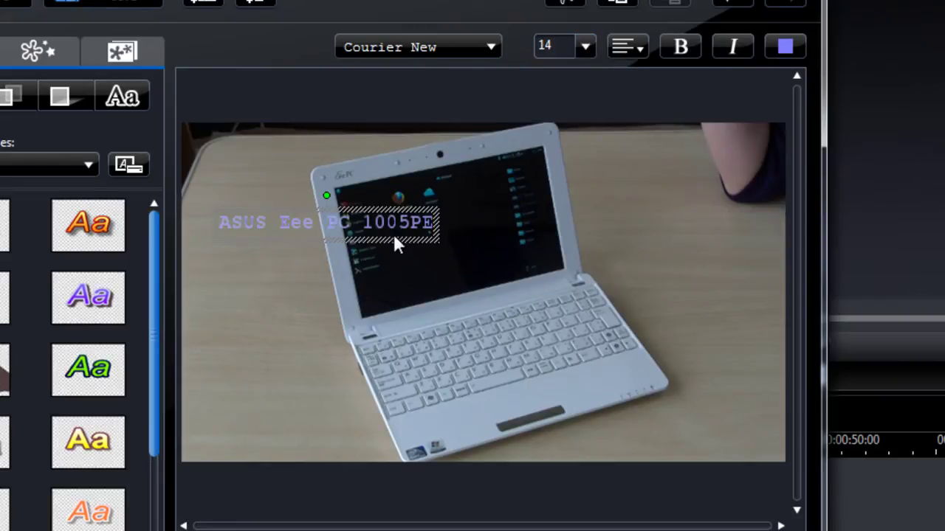
{"action": "left_click", "coordinate": [443, 89]}
{"action": "left_click", "coordinate": [488, 49]}
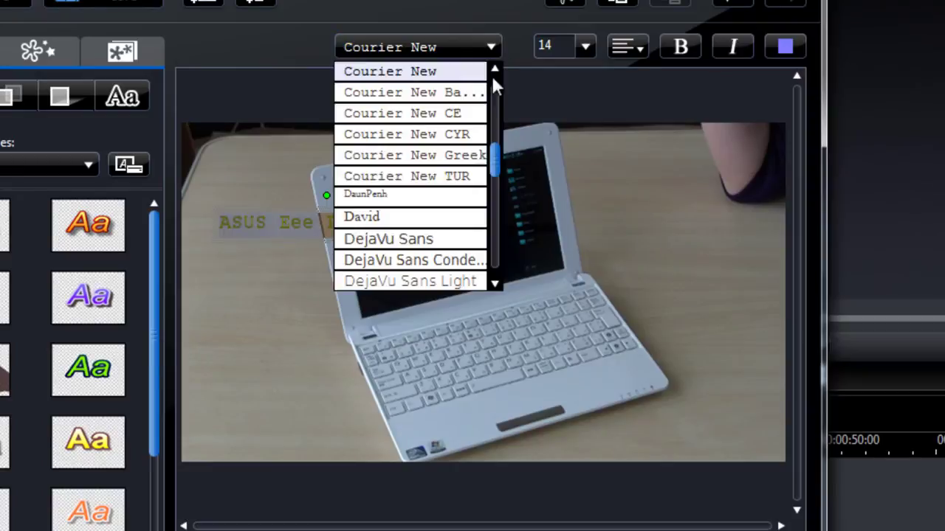
{"action": "left_click_drag", "start_coordinate": [499, 145], "coordinate": [496, 250]}
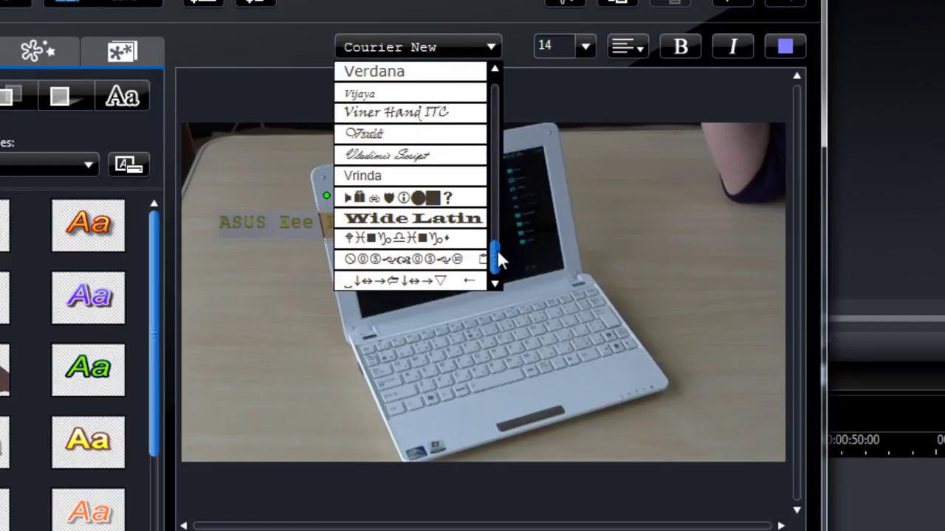
{"action": "left_click", "coordinate": [444, 72]}
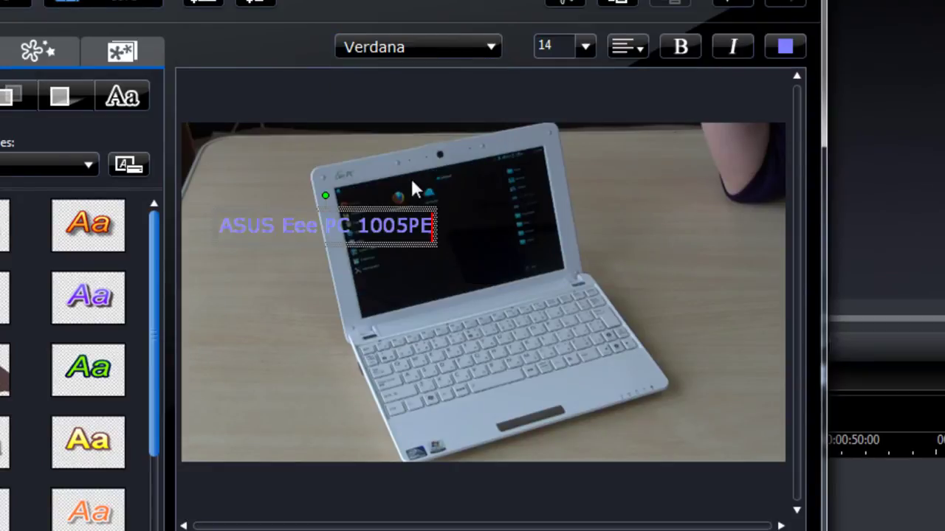
Make all the title text white.
{"action": "key", "text": "ctrl+a"}
{"action": "left_click", "coordinate": [785, 47]}
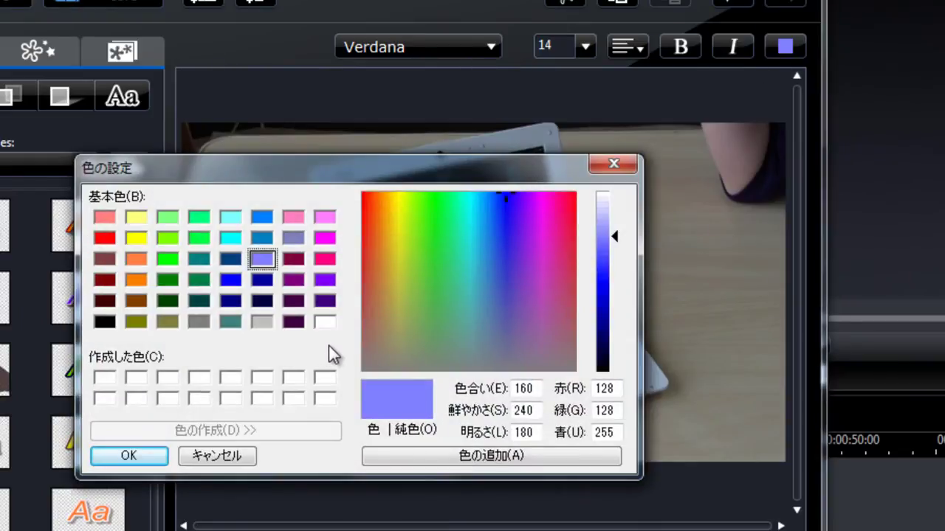
{"action": "left_click", "coordinate": [326, 324]}
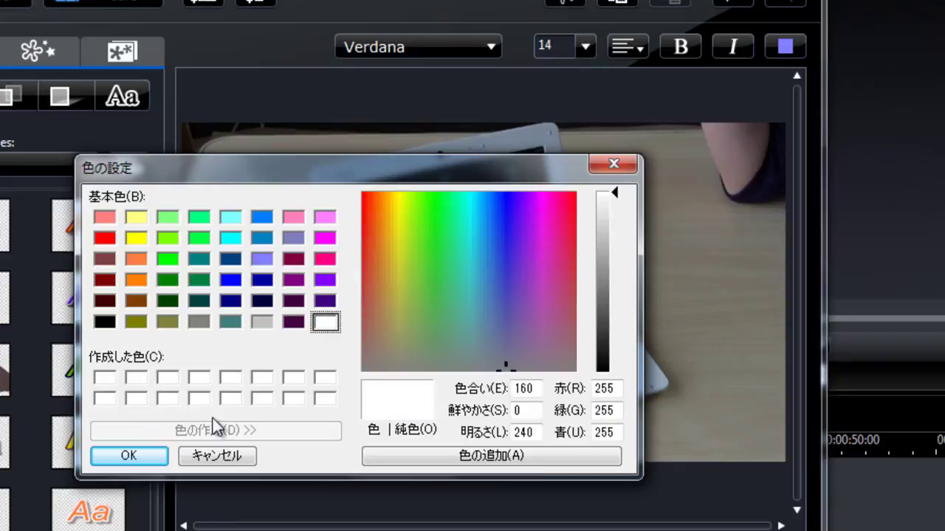
{"action": "left_click", "coordinate": [146, 456]}
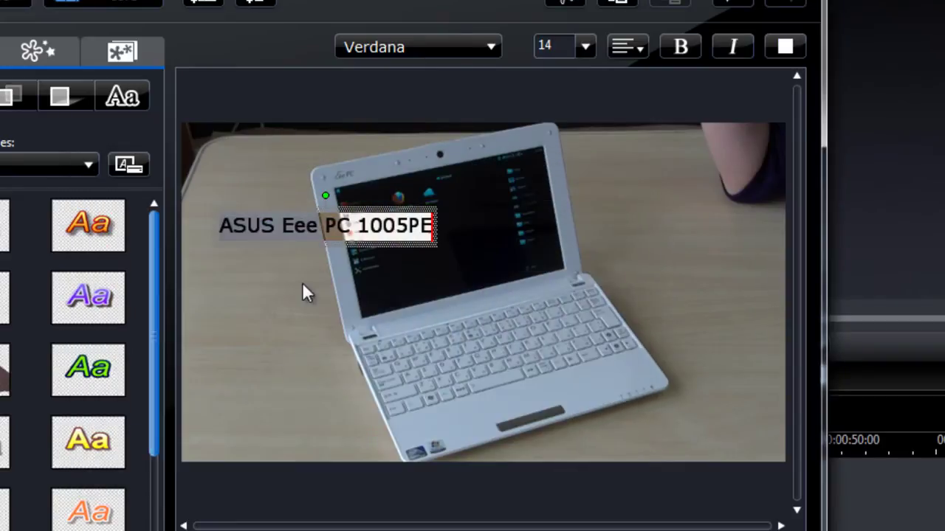
Add spec lines '1GB RAM', '- 160GB HDD' and '- 10.1" 1024 x 600 Display' under the title.
{"action": "left_click", "coordinate": [372, 227]}
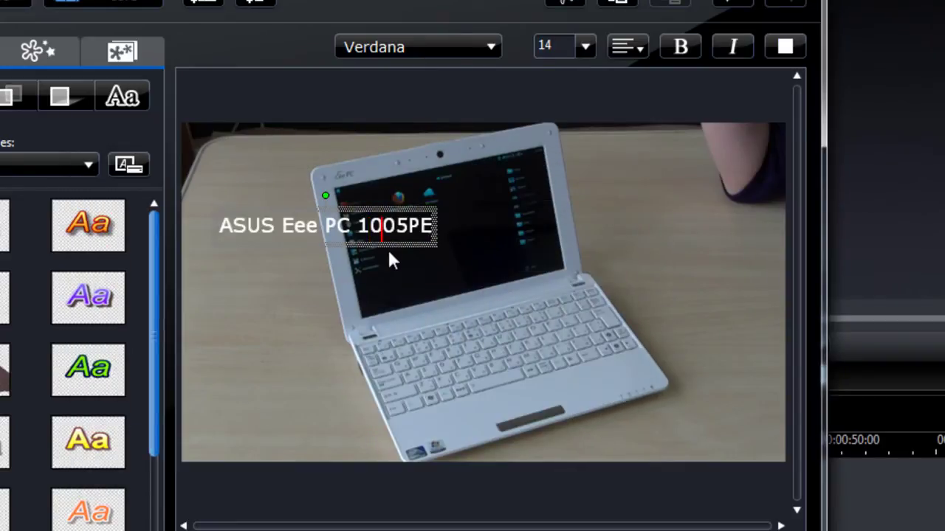
{"action": "key", "text": "End"}
{"action": "key", "text": "Return"}
{"action": "type", "text": "-1"}
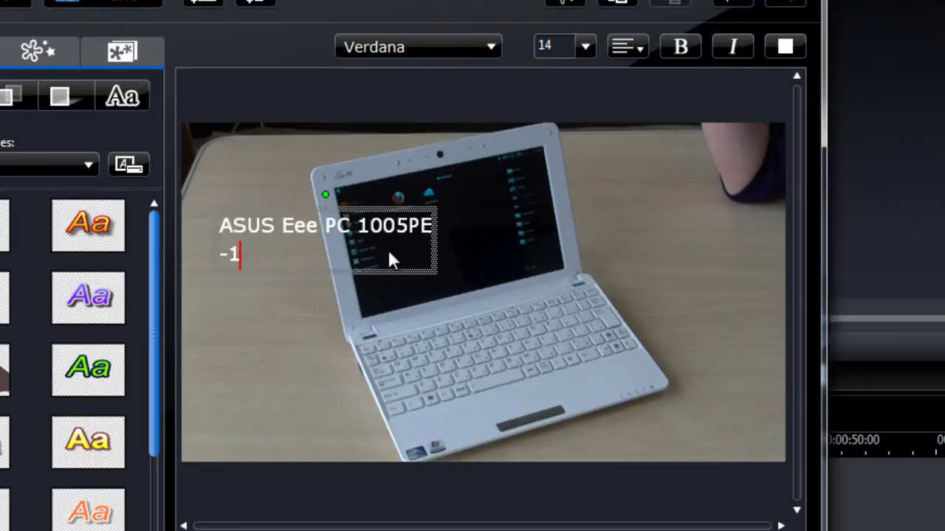
{"action": "key", "text": "BackSpace"}
{"action": "type", "text": "1GB R"}
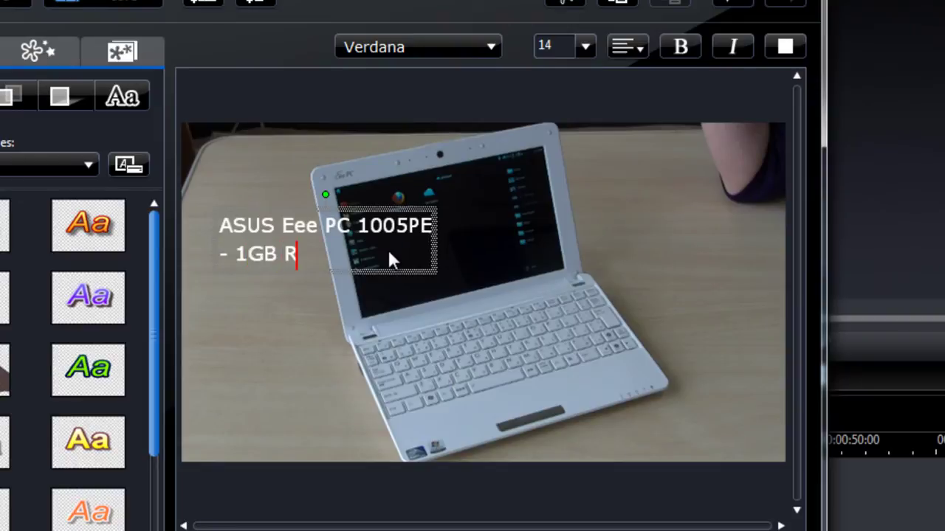
{"action": "type", "text": "AM"}
{"action": "key", "text": "Return"}
{"action": "type", "text": "^1"}
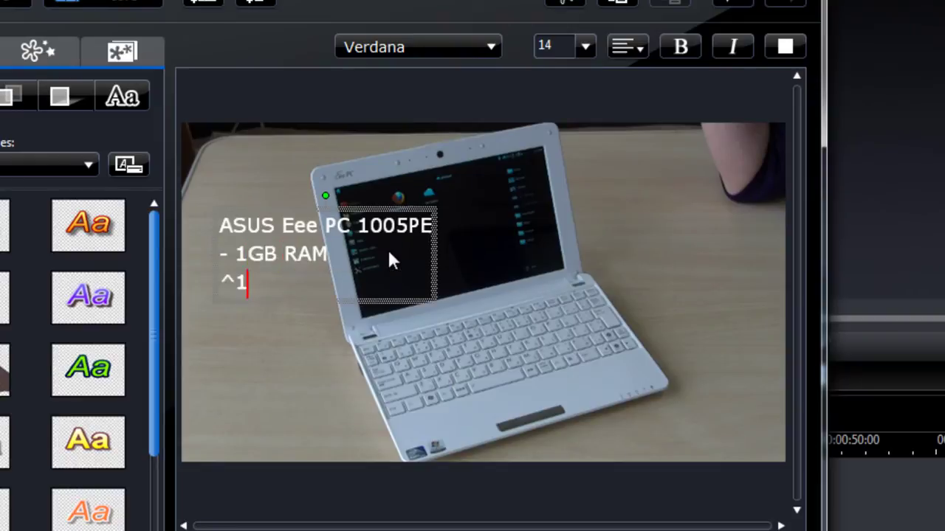
{"action": "key", "text": "BackSpace"}
{"action": "key", "text": "BackSpace"}
{"action": "type", "text": "- 160GB "}
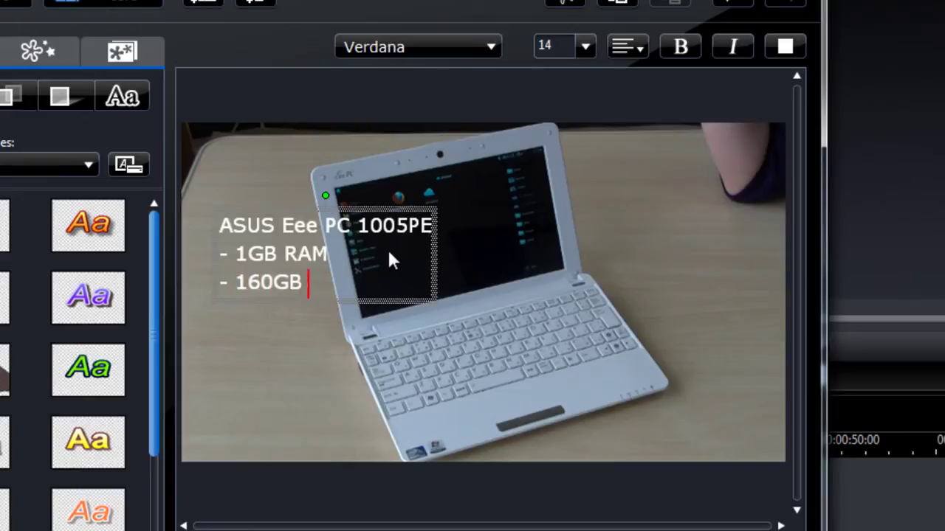
{"action": "type", "text": "HDD"}
{"action": "key", "text": "Return"}
{"action": "type", "text": "- 10"}
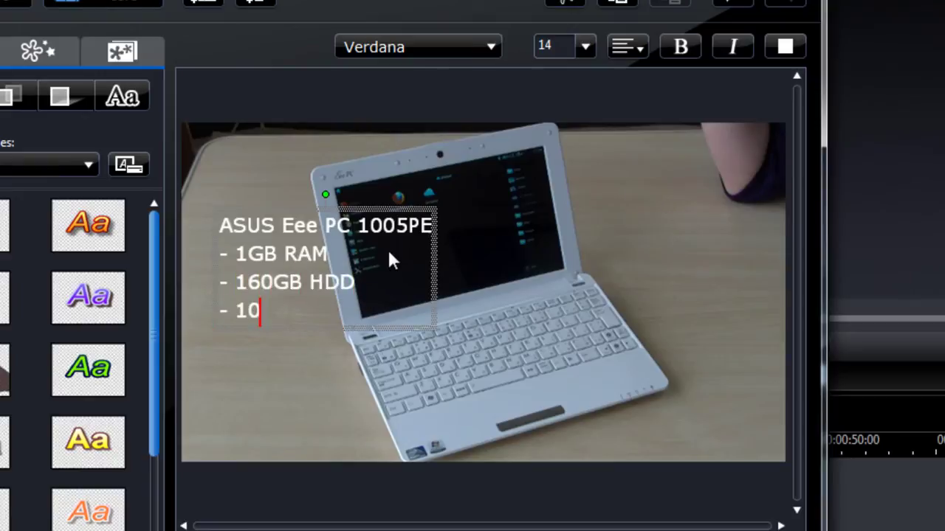
{"action": "type", "text": ".1\" 1024 x 60"}
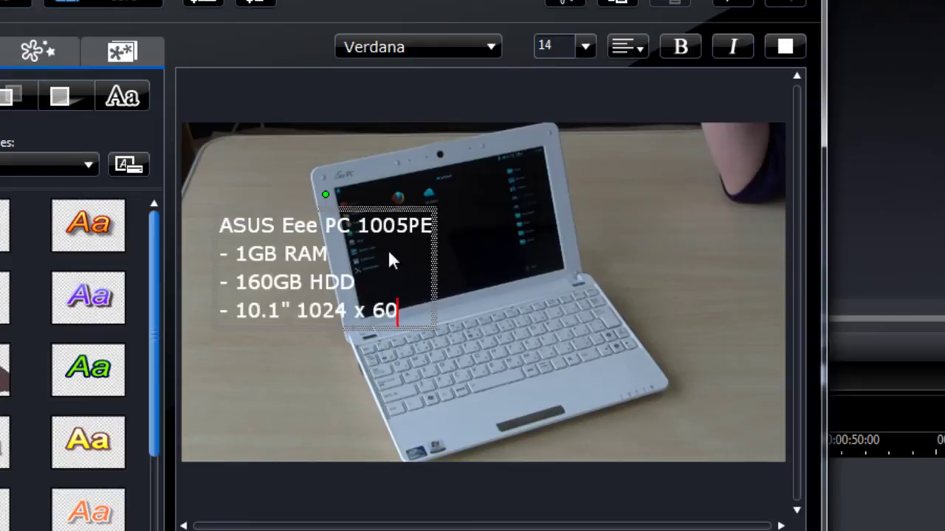
{"action": "type", "text": "0 Display"}
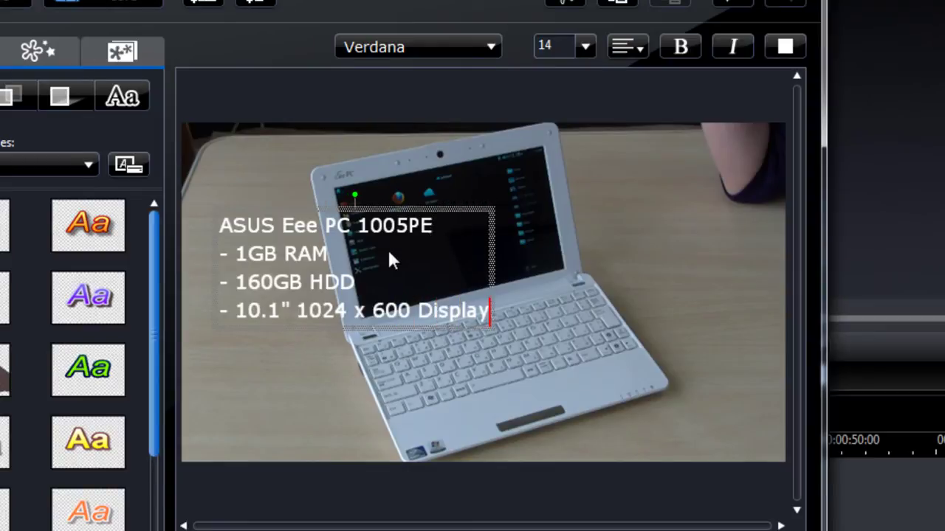
Add spec lines 'Windows 7 Starter', '802.11b/g/n Wi-Fi' and '6-Cell Battery'.
{"action": "key", "text": "Return"}
{"action": "type", "text": "Windows 7 "}
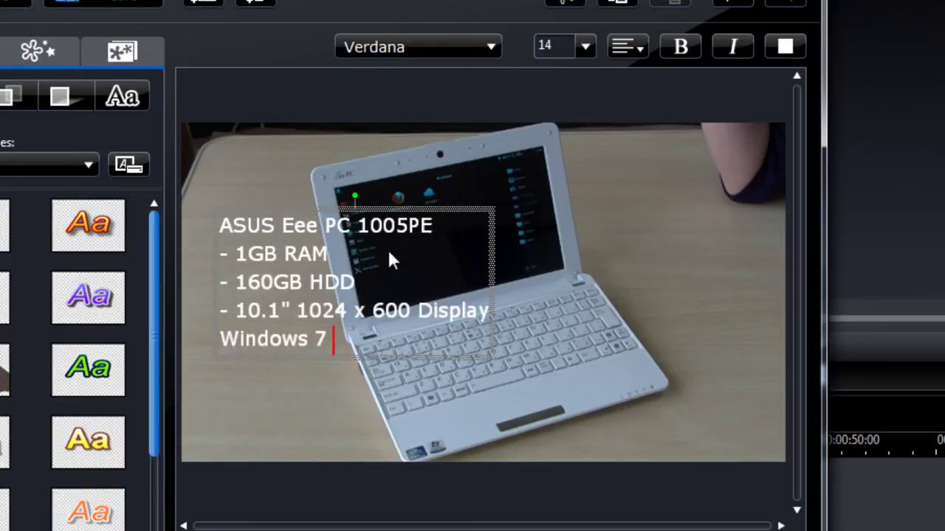
{"action": "type", "text": "Starter"}
{"action": "key", "text": "Return"}
{"action": "type", "text": "802.1"}
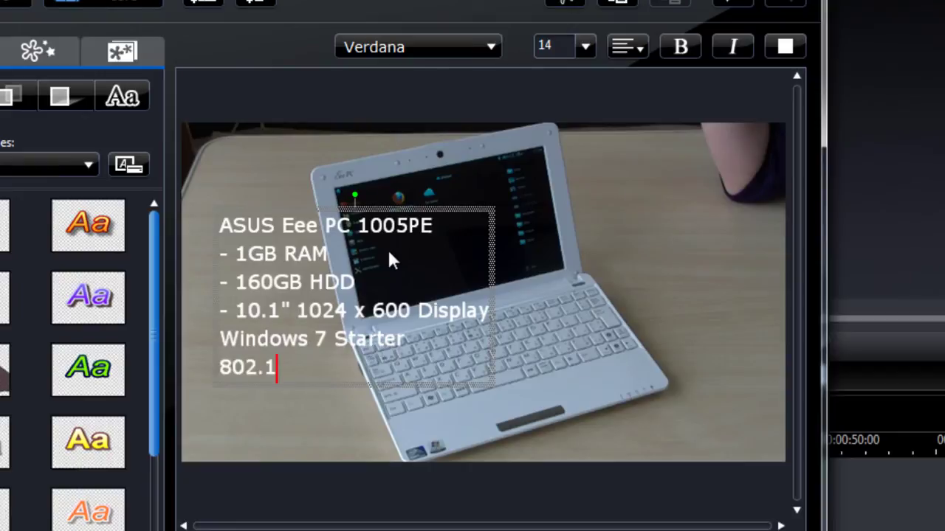
{"action": "type", "text": "1b/g/n Wi-Fi"}
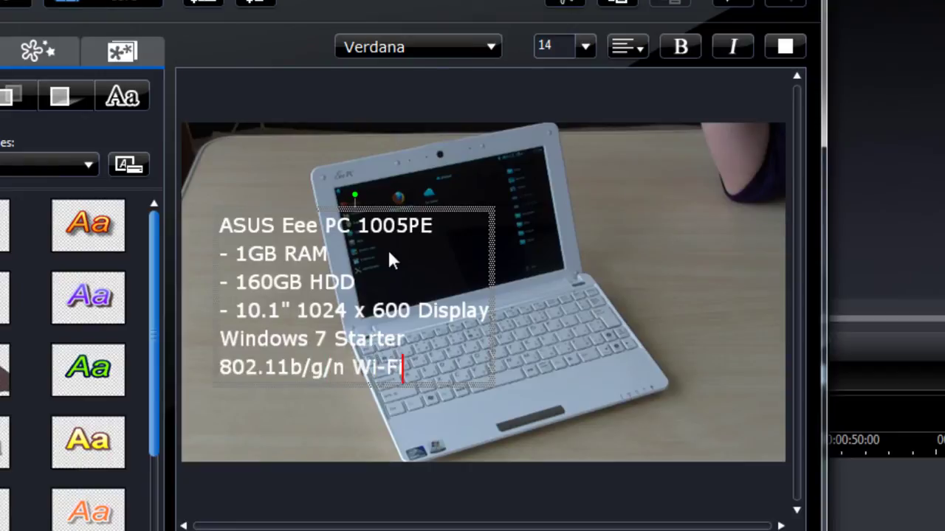
{"action": "key", "text": "Return"}
{"action": "type", "text": "6-Cell Bat"}
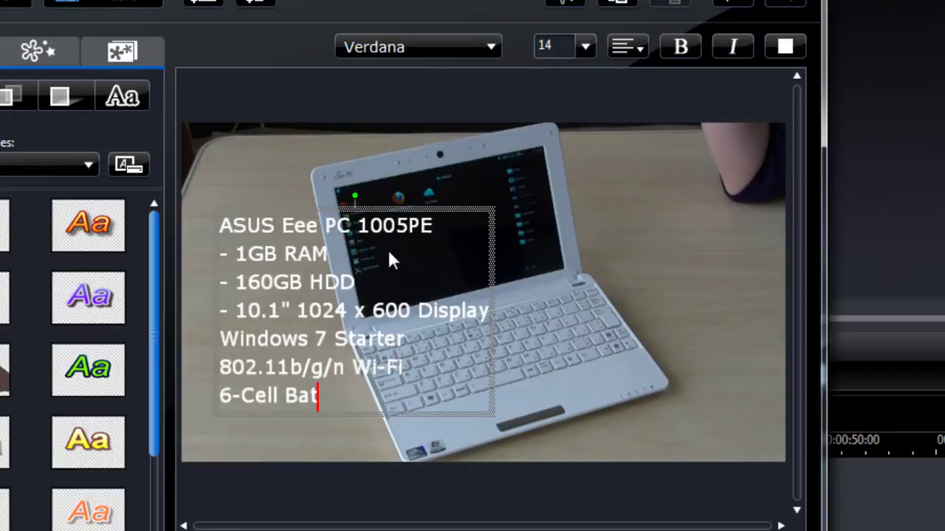
{"action": "type", "text": "tery"}
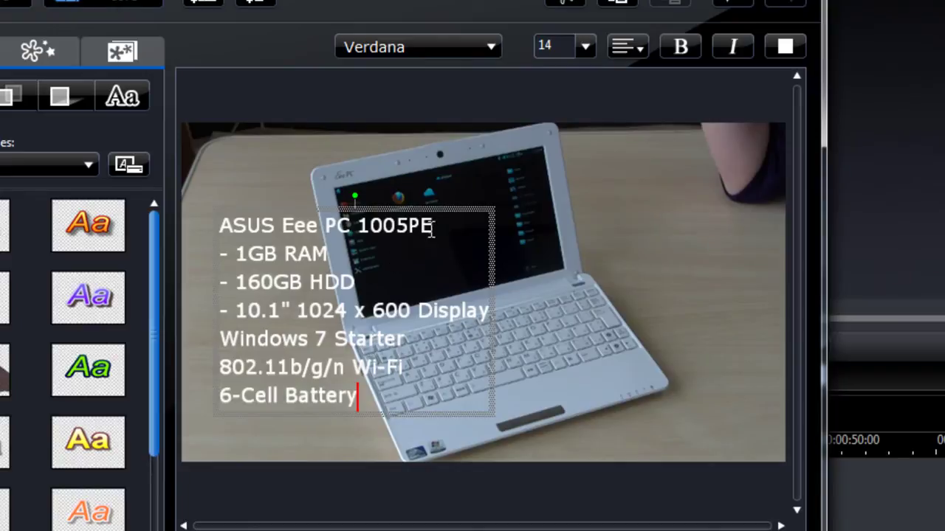
Make the 'ASUS Eee PC 1005PE' heading line bold.
{"action": "left_click_drag", "start_coordinate": [433, 225], "coordinate": [219, 226]}
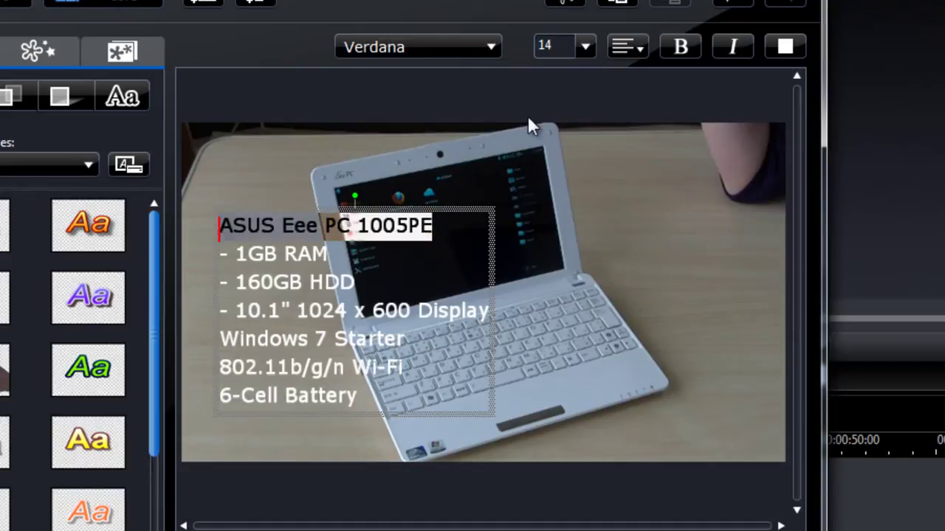
{"action": "left_click", "coordinate": [668, 49]}
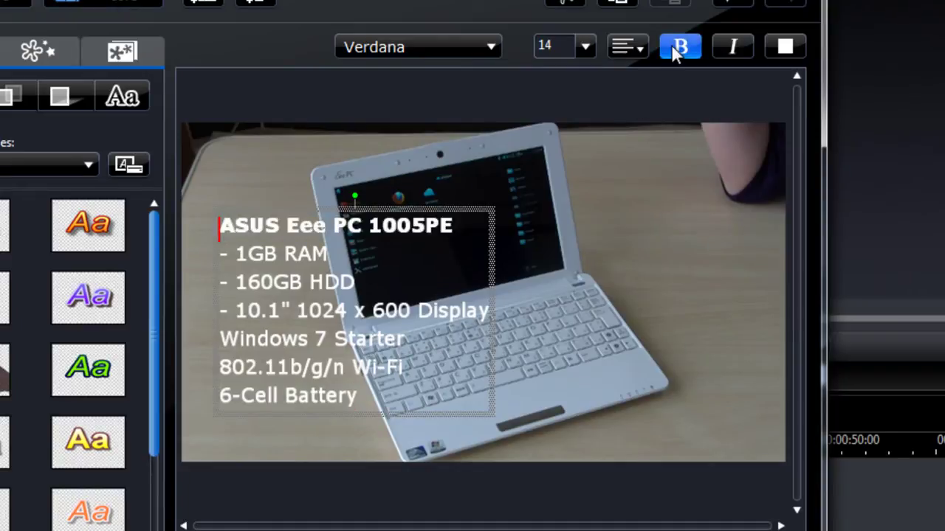
{"action": "left_click", "coordinate": [554, 276]}
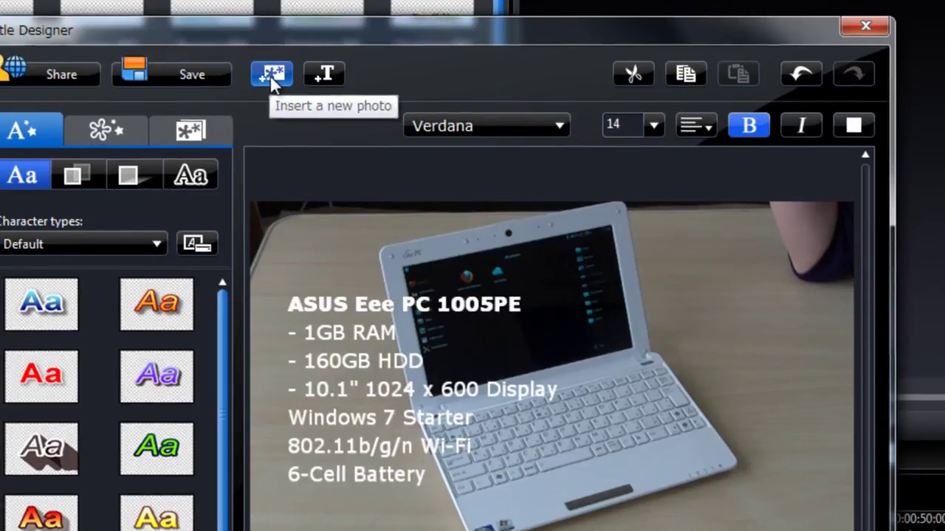
Insert the 'slightly landscape' image into the title as a new photo.
{"action": "left_click", "coordinate": [270, 79]}
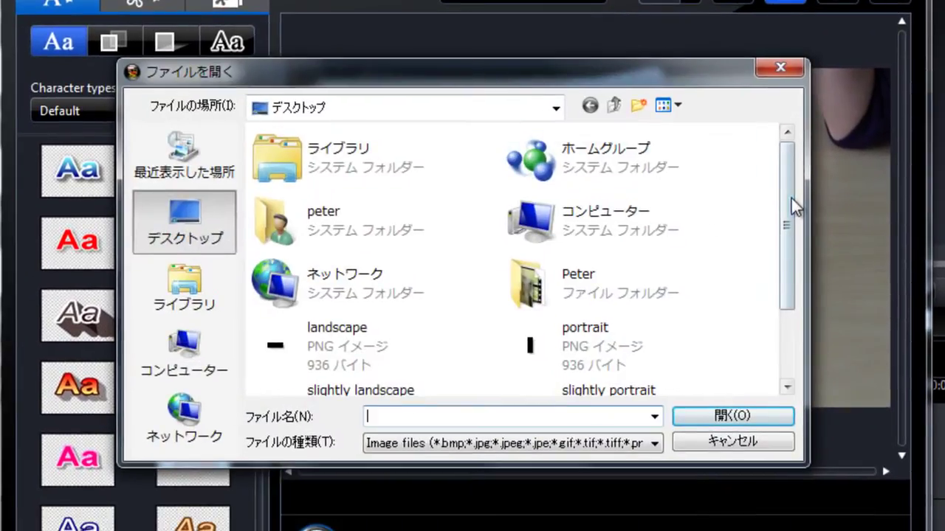
{"action": "left_click_drag", "start_coordinate": [791, 197], "coordinate": [793, 289]}
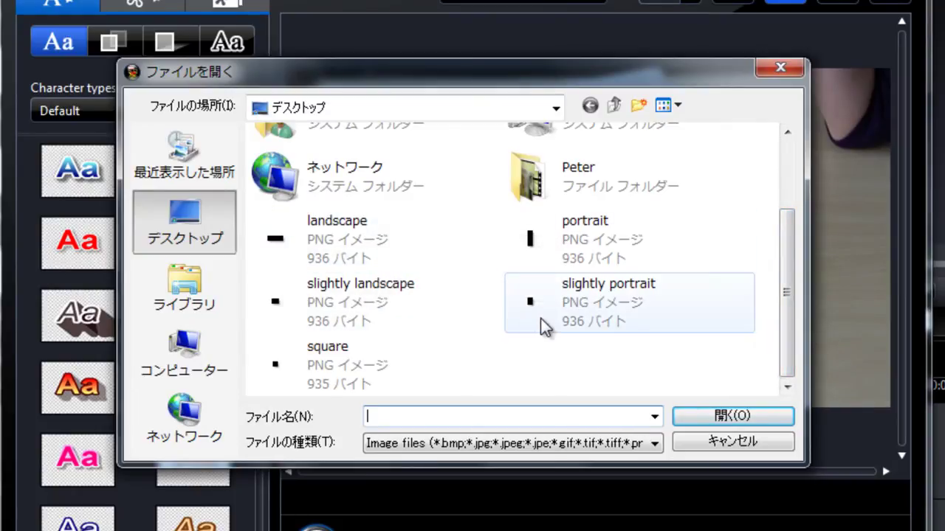
{"action": "left_click", "coordinate": [344, 318]}
Move the black image over the spec text and enlarge it to cover the whole block.
{"action": "left_click", "coordinate": [694, 417]}
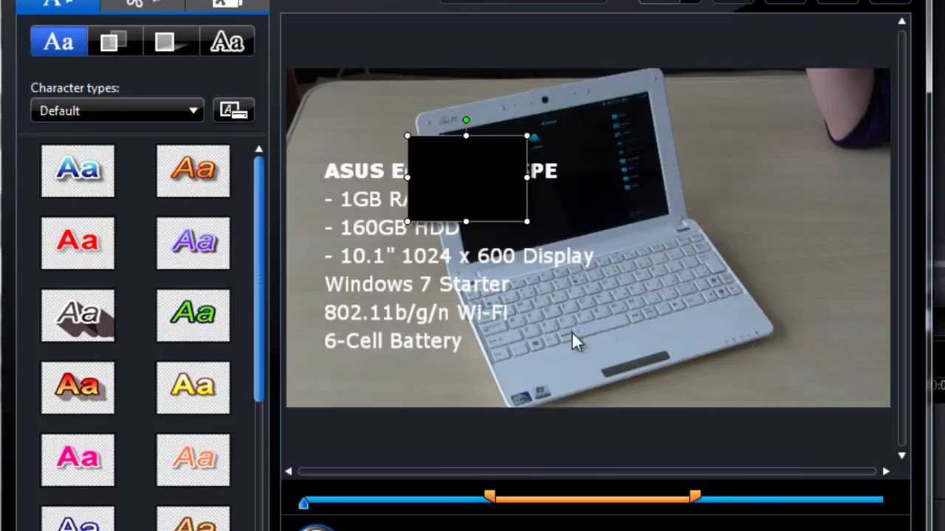
{"action": "left_click_drag", "start_coordinate": [472, 184], "coordinate": [370, 165]}
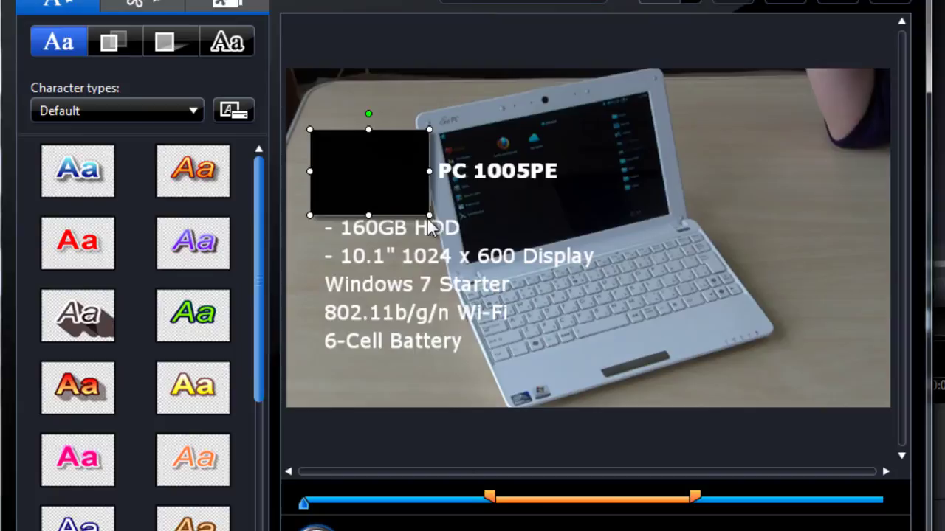
{"action": "left_click_drag", "start_coordinate": [429, 220], "coordinate": [581, 378]}
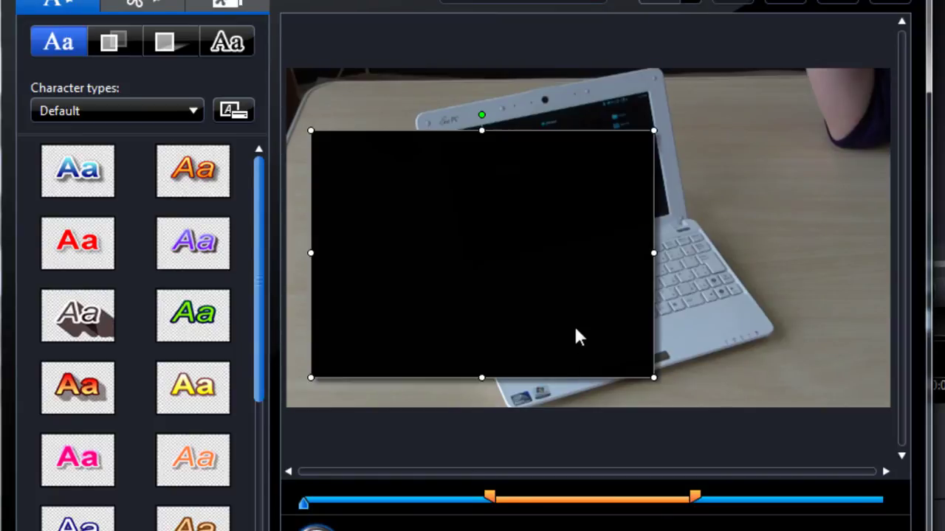
{"action": "mouse_move", "coordinate": [572, 321]}
{"action": "left_mouse_down"}
{"action": "mouse_move", "coordinate": [561, 308]}
{"action": "mouse_move", "coordinate": [564, 317]}
{"action": "left_mouse_up"}
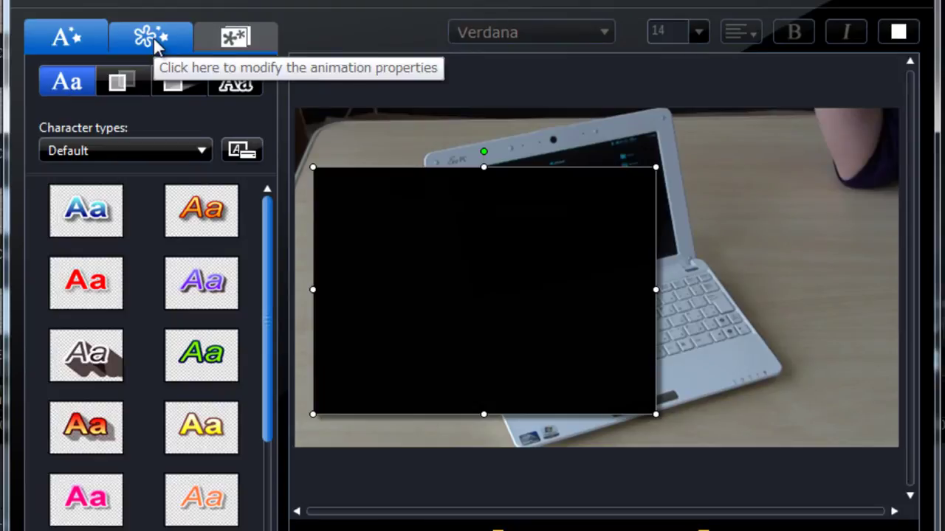
Select slightly landscape.png in the Objects list and send it behind the spec text.
{"action": "left_click", "coordinate": [153, 38]}
{"action": "left_click", "coordinate": [105, 113]}
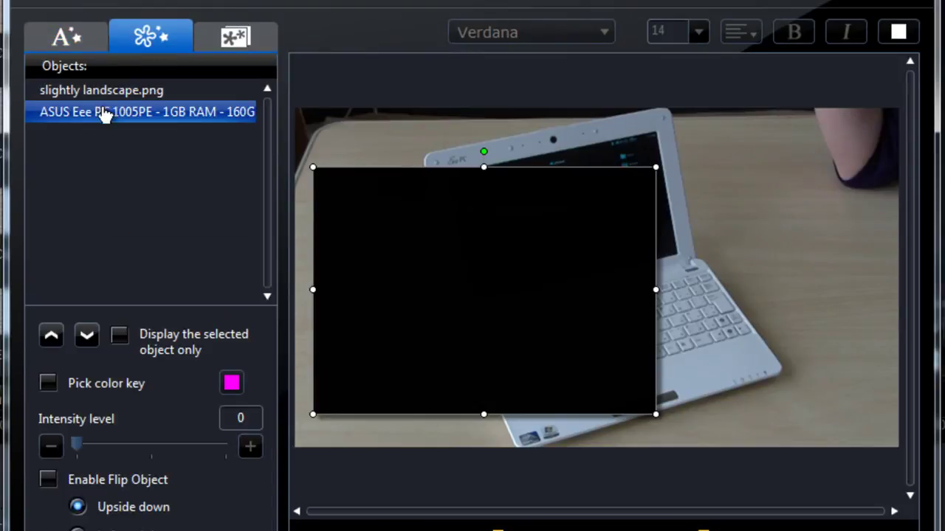
{"action": "left_click", "coordinate": [100, 93]}
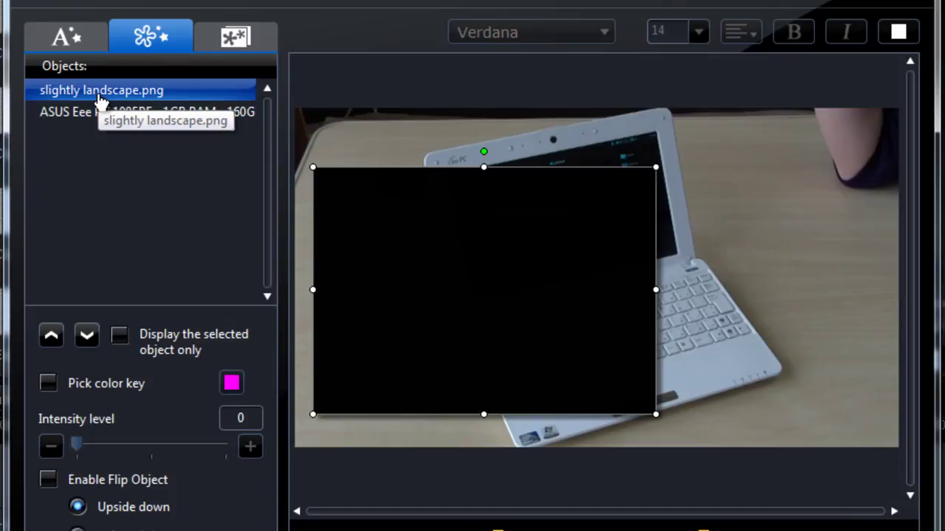
{"action": "left_click", "coordinate": [86, 336]}
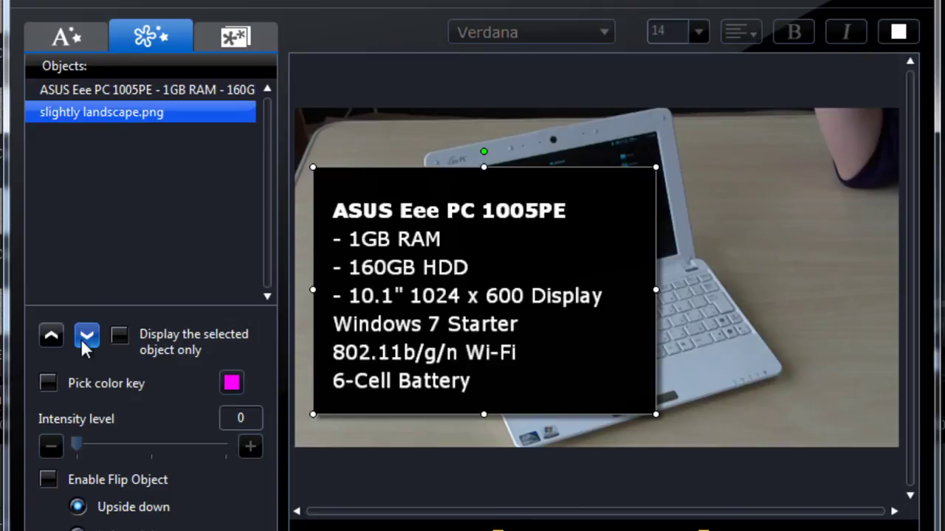
Nudge the black box and the spec text into alignment, leaving the black image selected.
{"action": "left_click_drag", "start_coordinate": [620, 196], "coordinate": [612, 206]}
{"action": "left_click", "coordinate": [436, 299]}
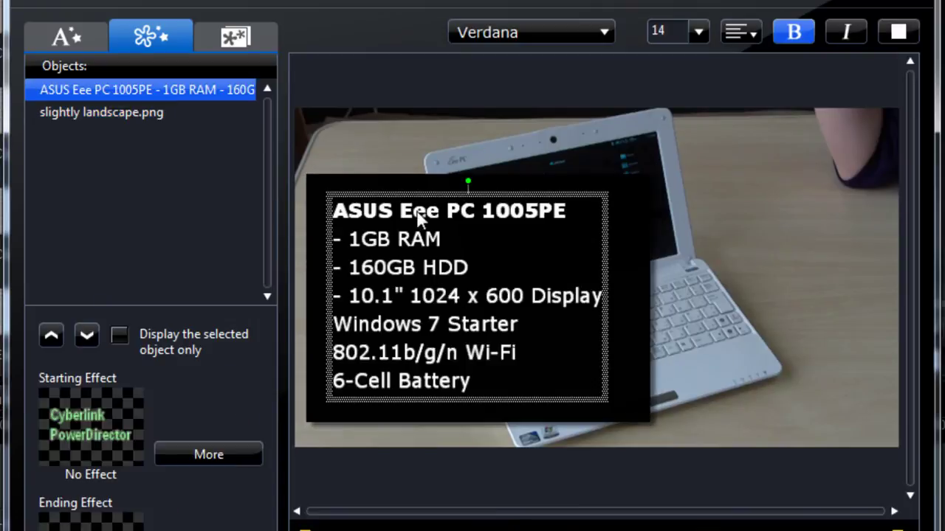
{"action": "left_click_drag", "start_coordinate": [422, 213], "coordinate": [431, 213]}
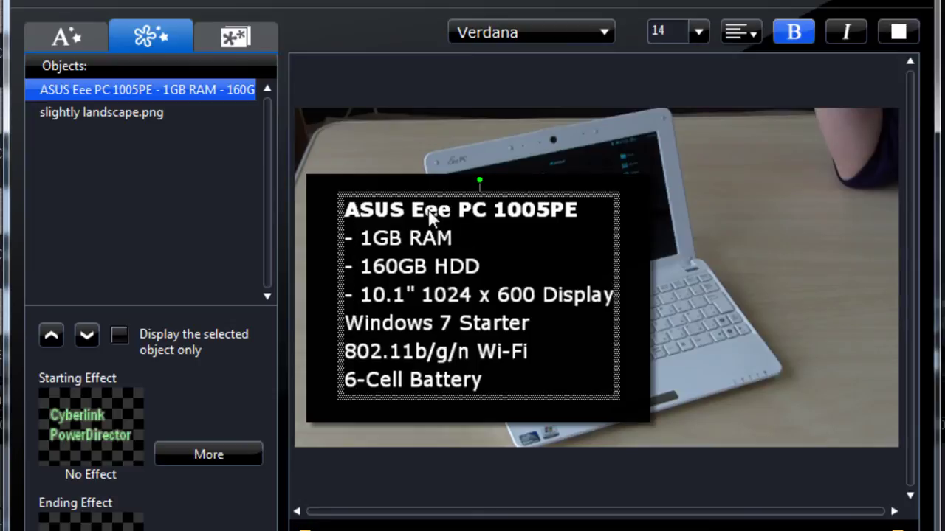
{"action": "left_click", "coordinate": [635, 290]}
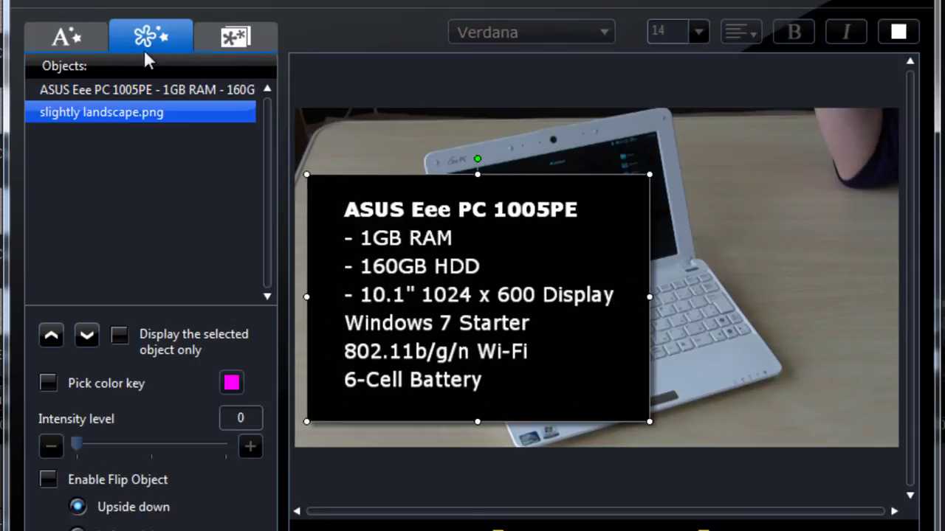
Turn off the shadow on the spec text.
{"action": "left_click", "coordinate": [71, 46]}
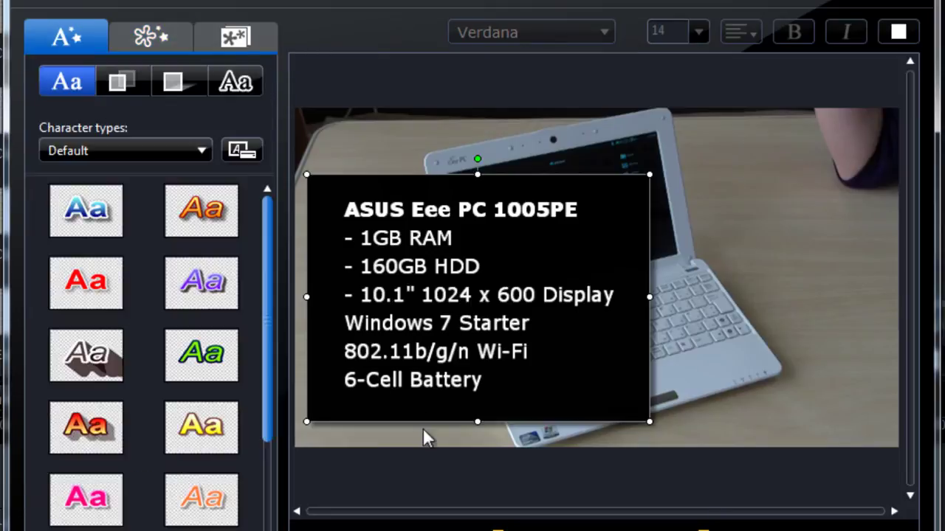
{"action": "left_click", "coordinate": [172, 85]}
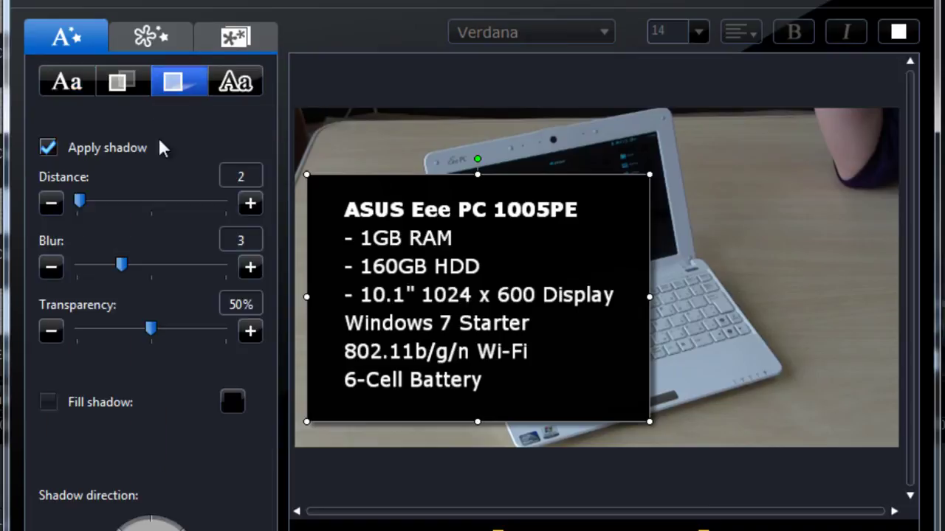
{"action": "left_click", "coordinate": [53, 143]}
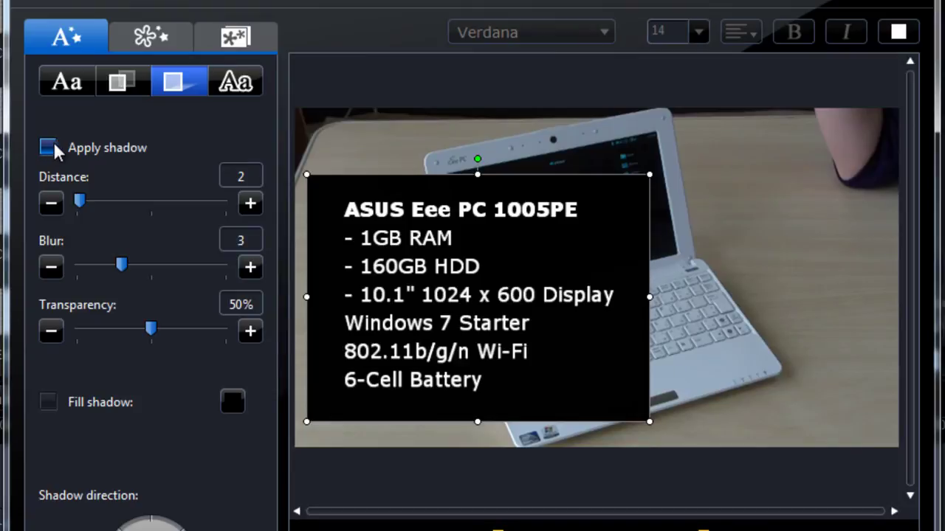
Set the black box's Font face transparency to 42%.
{"action": "left_click", "coordinate": [118, 85]}
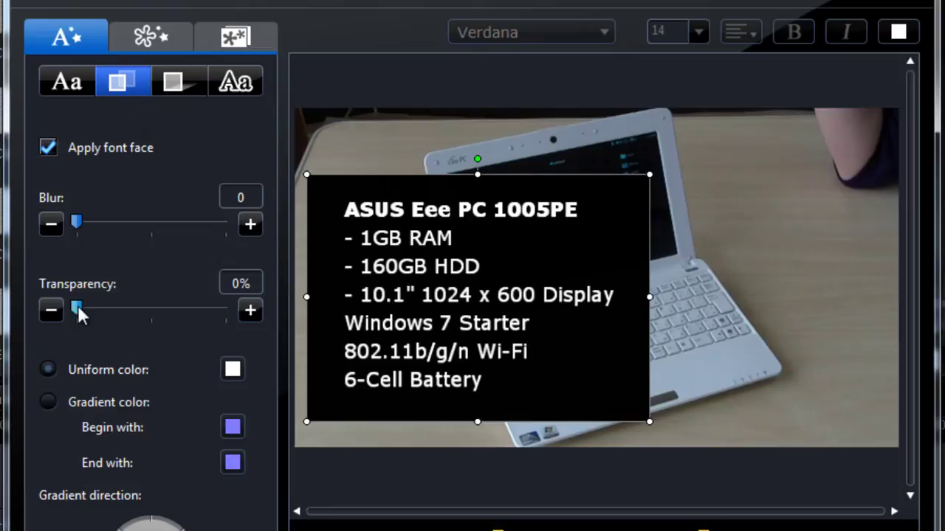
{"action": "left_click_drag", "start_coordinate": [77, 309], "coordinate": [140, 310]}
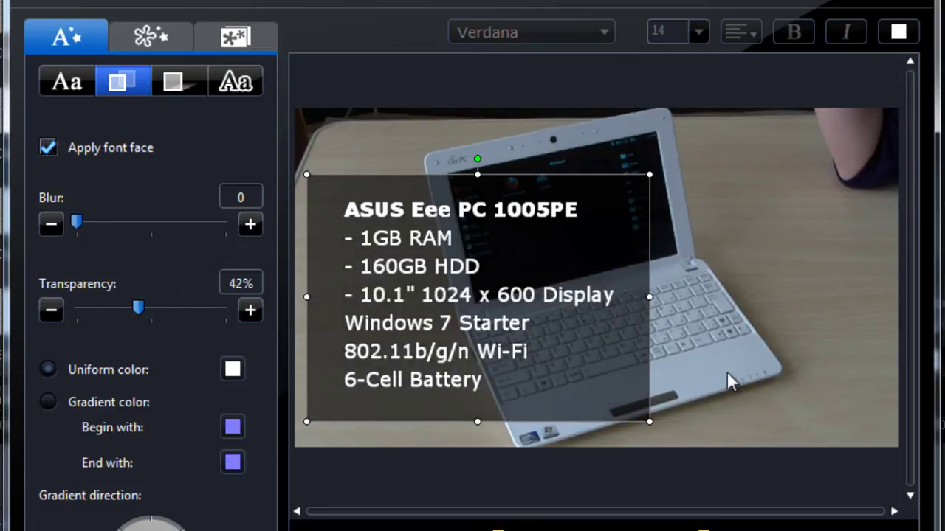
{"action": "key", "text": "ctrl+z"}
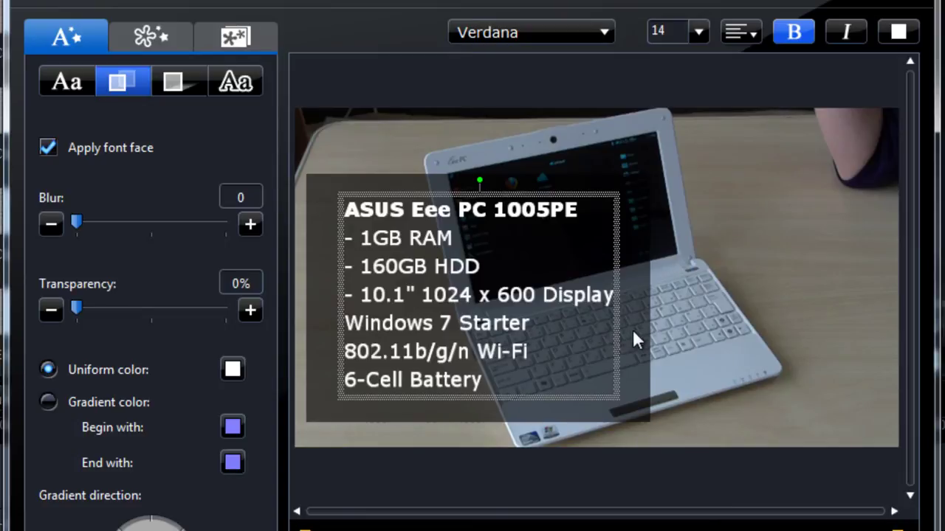
{"action": "key", "text": "ctrl+y"}
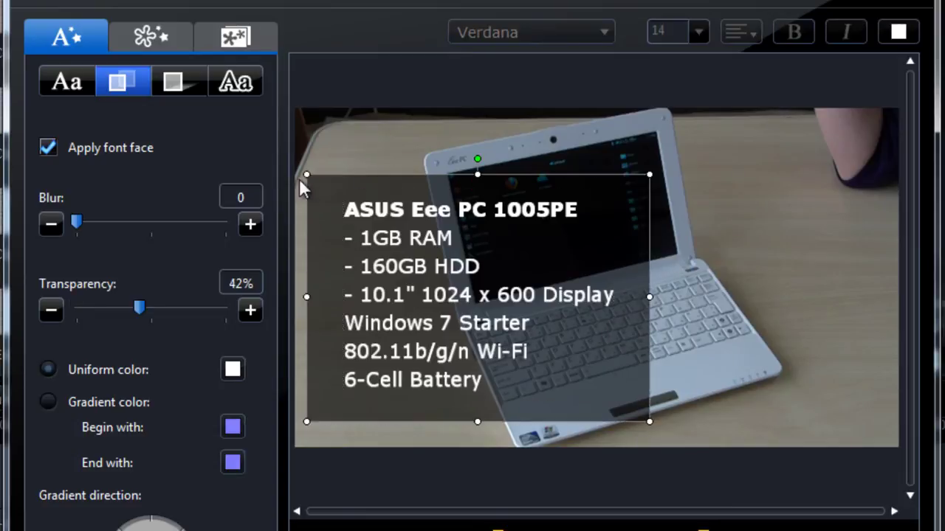
Set the spec box's uniform border colour to black.
{"action": "left_click", "coordinate": [236, 85]}
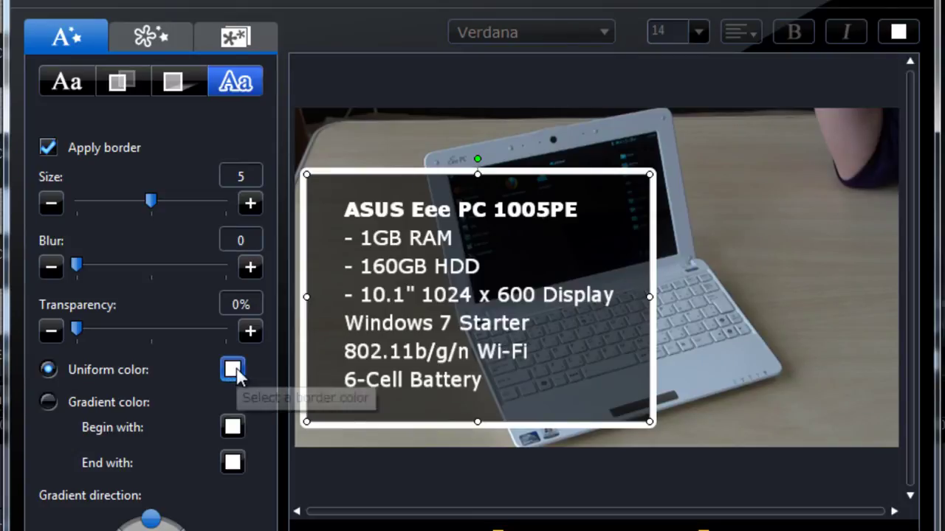
{"action": "left_click", "coordinate": [232, 370]}
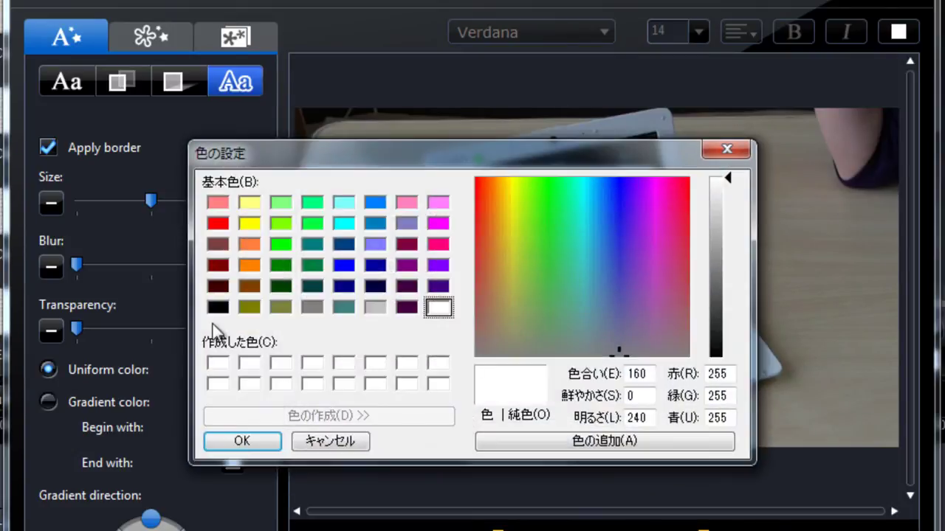
{"action": "left_click", "coordinate": [217, 309]}
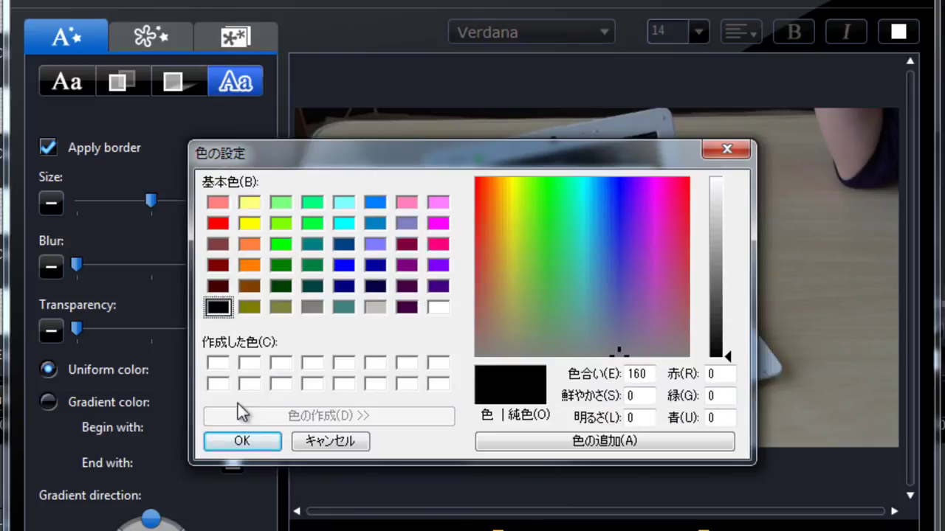
{"action": "left_click", "coordinate": [242, 440]}
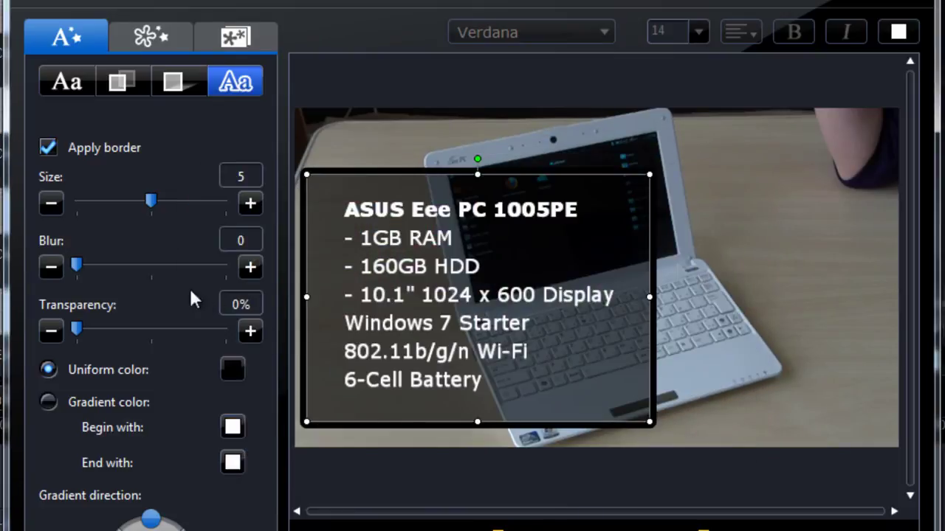
Set the border transparency to 42% to match the box.
{"action": "left_click", "coordinate": [136, 85]}
{"action": "left_click", "coordinate": [234, 81]}
{"action": "left_click_drag", "start_coordinate": [77, 331], "coordinate": [140, 331]}
{"action": "left_click", "coordinate": [52, 333]}
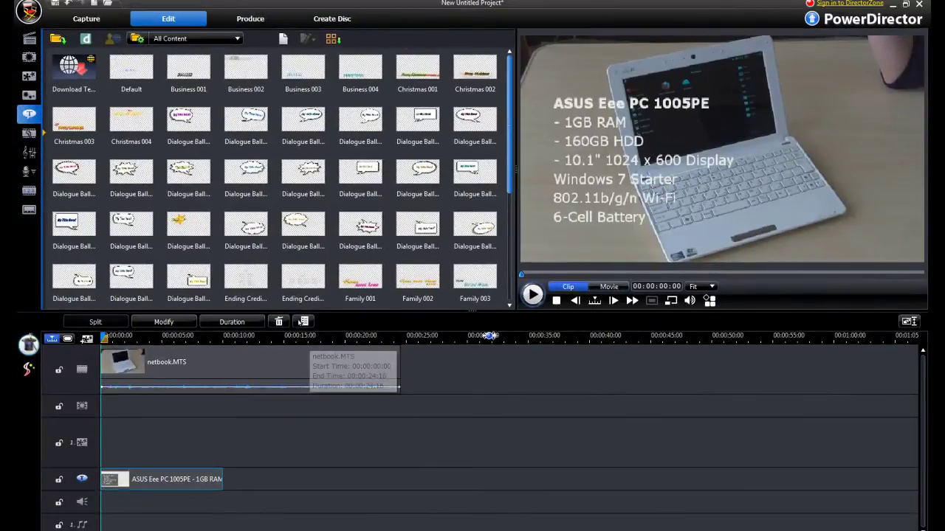
Play and pause the full-movie preview, then reopen the ASUS Eee PC title clip in Title Designer.
{"action": "left_click", "coordinate": [606, 287]}
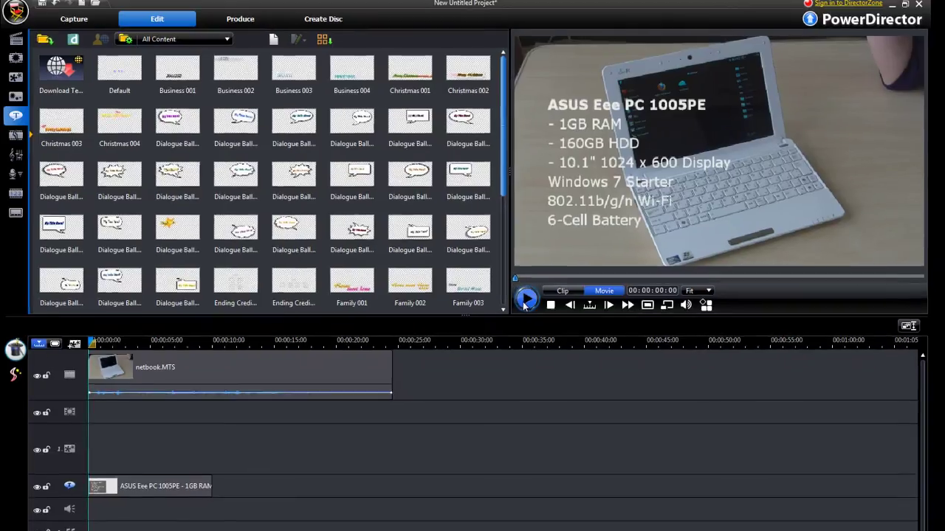
{"action": "left_click", "coordinate": [525, 302]}
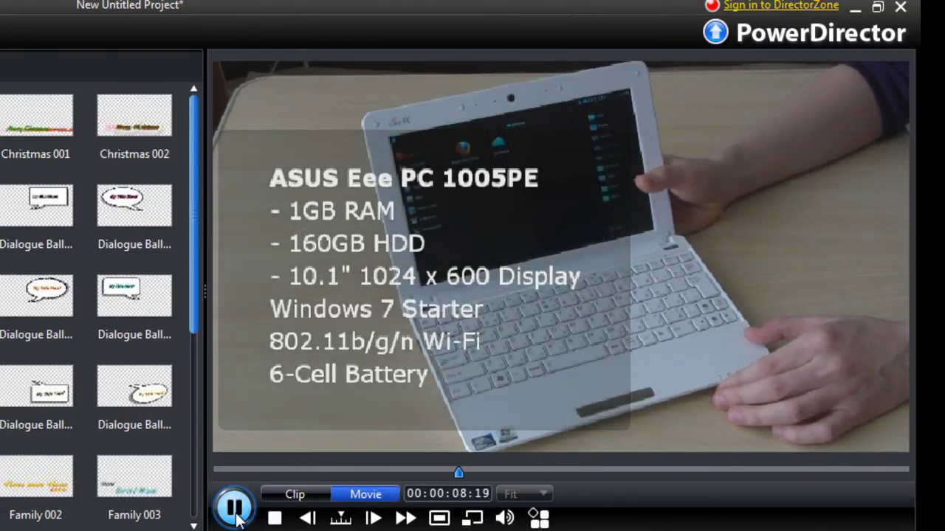
{"action": "left_click", "coordinate": [236, 516]}
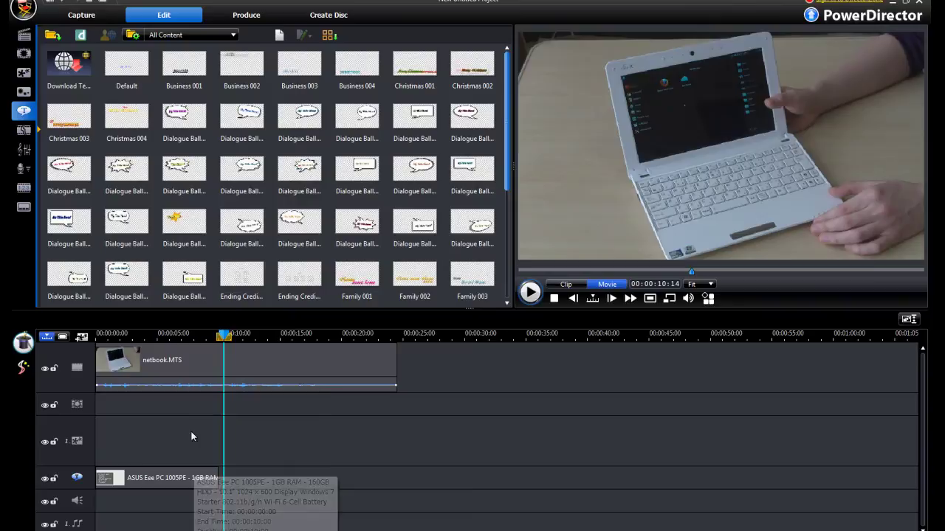
{"action": "left_click", "coordinate": [167, 482]}
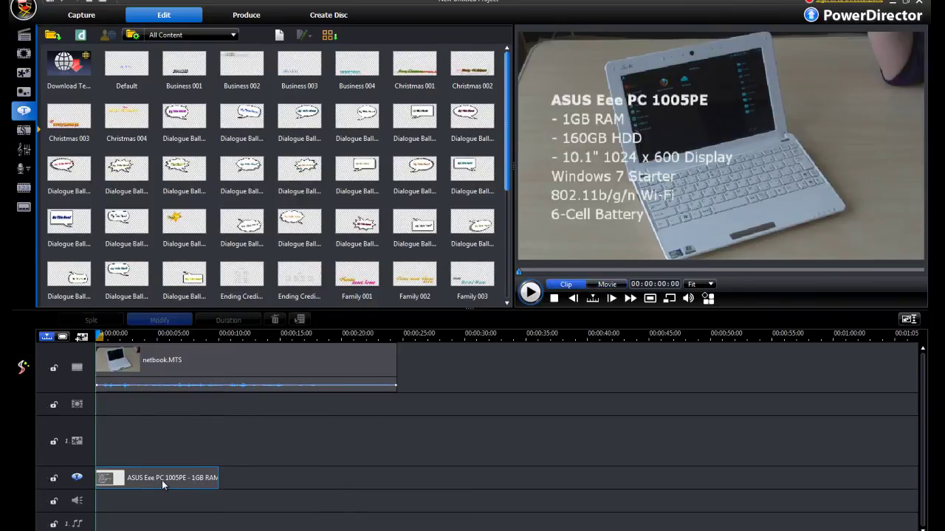
{"action": "double_click", "coordinate": [162, 480]}
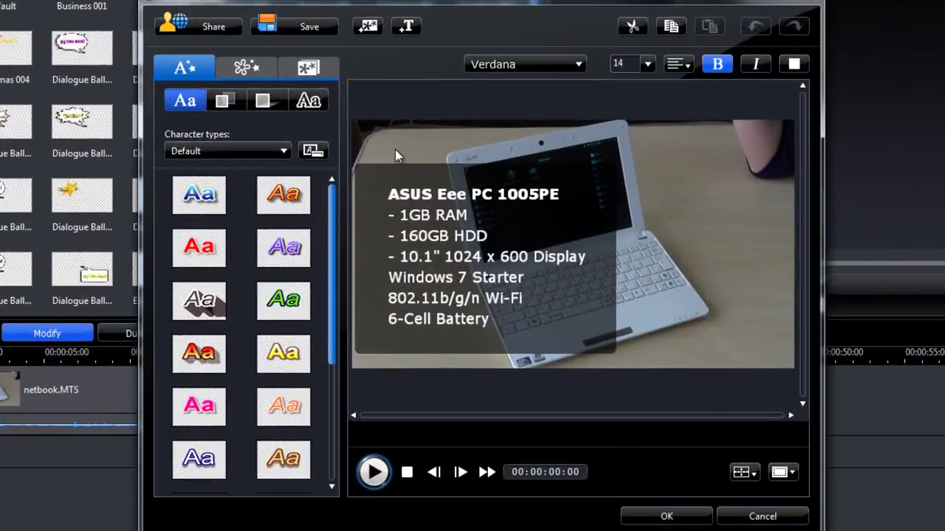
Stretch the spec text's timing across the title clip's full 10 seconds and apply the change.
{"action": "left_click", "coordinate": [362, 177]}
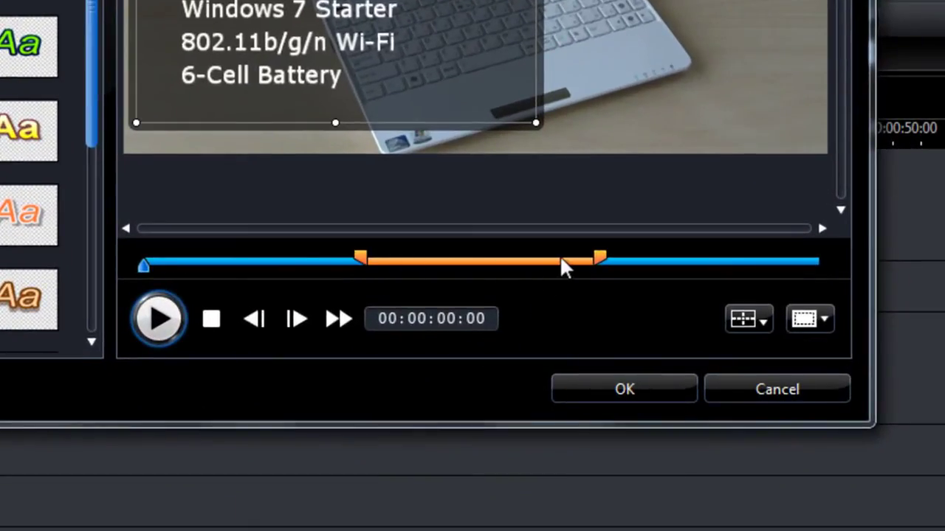
{"action": "left_click_drag", "start_coordinate": [359, 255], "coordinate": [111, 255]}
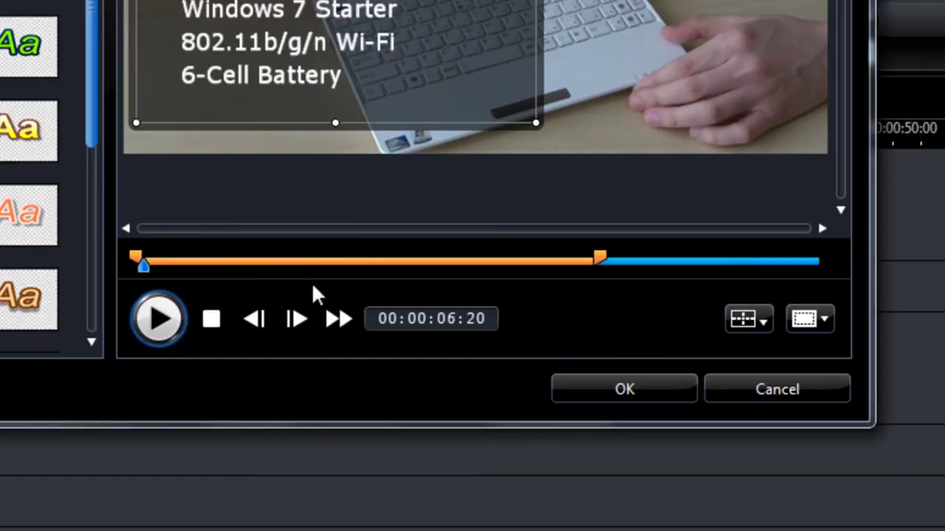
{"action": "left_click_drag", "start_coordinate": [598, 256], "coordinate": [840, 271]}
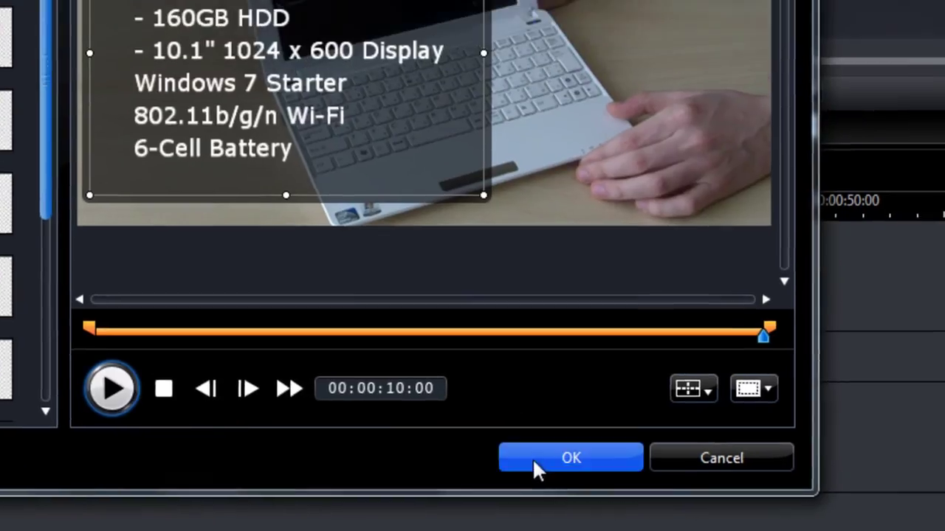
{"action": "left_click", "coordinate": [587, 394]}
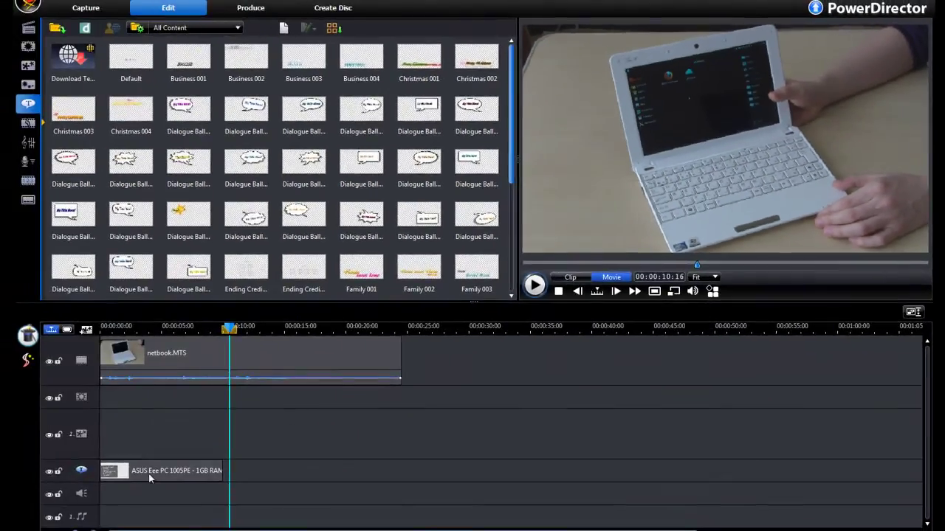
Trim the spec title clip to 00:00:03:06, spanning 00:00:01:22 to 00:00:04:28.
{"action": "left_click", "coordinate": [157, 473]}
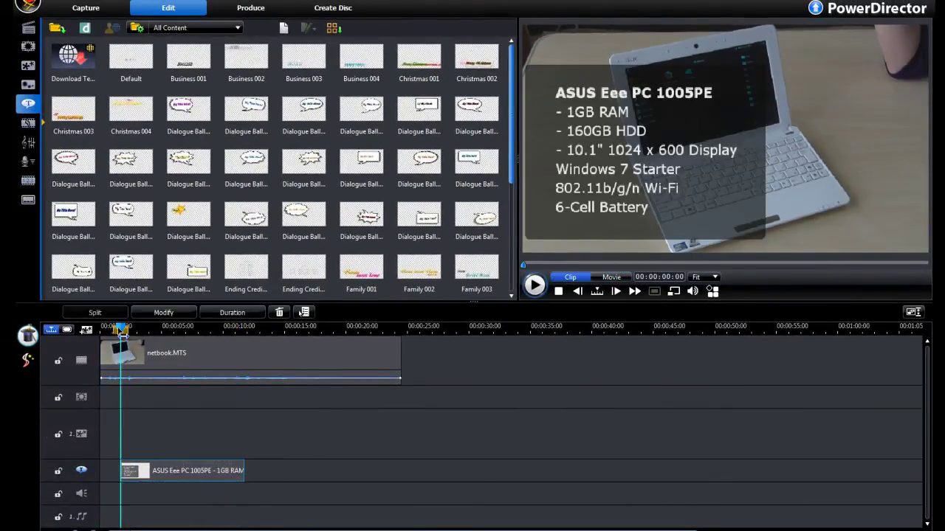
{"action": "left_click", "coordinate": [122, 330]}
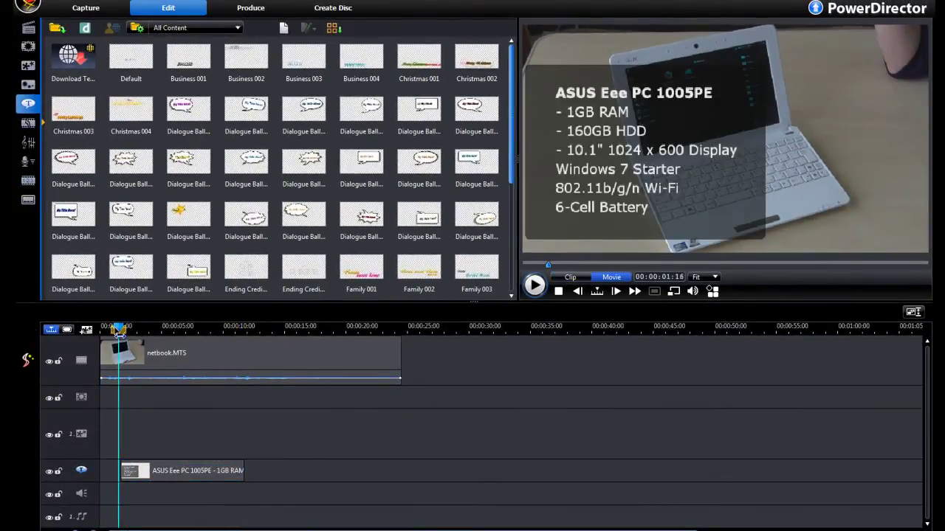
{"action": "left_click", "coordinate": [534, 285]}
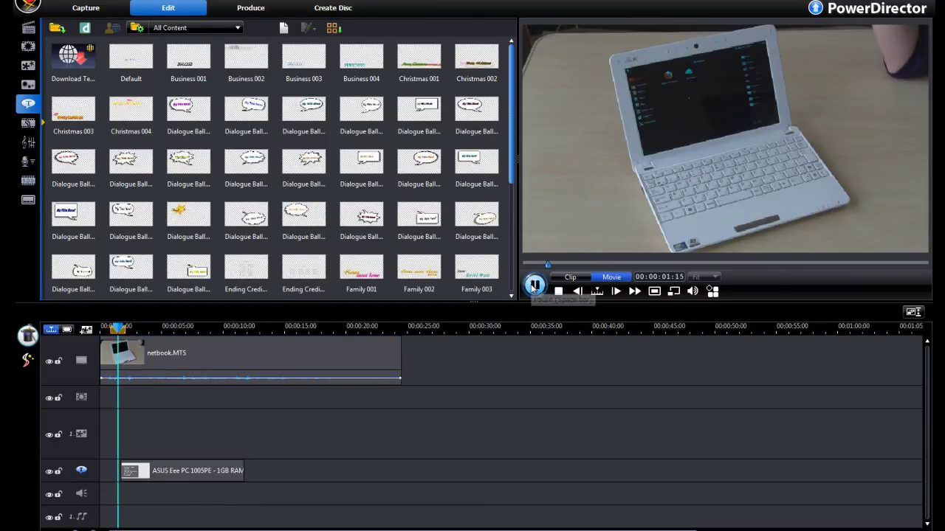
{"action": "left_click", "coordinate": [534, 286]}
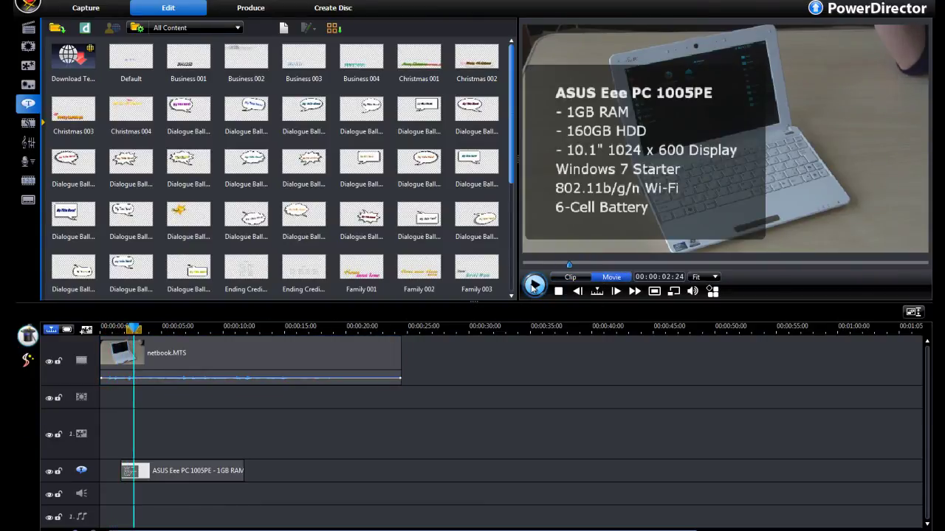
{"action": "left_click", "coordinate": [199, 471]}
{"action": "left_click_drag", "start_coordinate": [240, 471], "coordinate": [161, 472]}
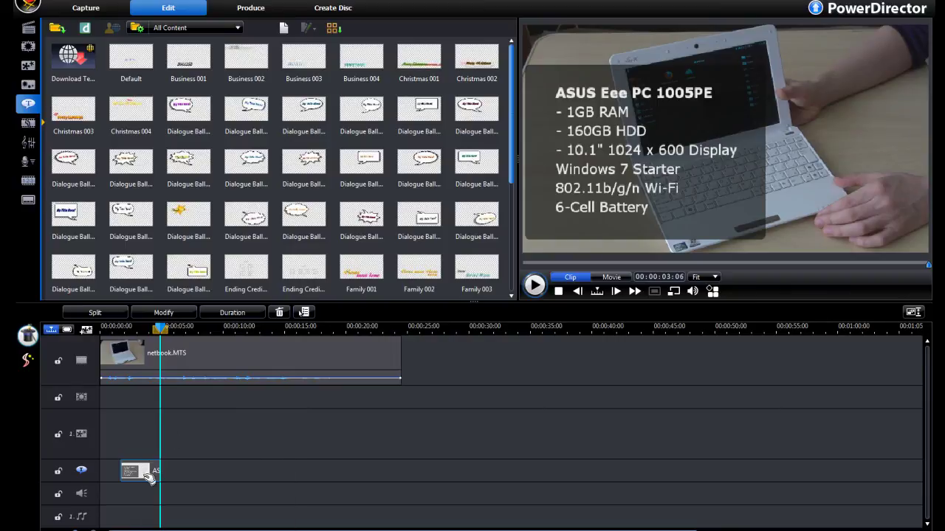
Bring up the starting effect list for the spec text object's animation.
{"action": "double_click", "coordinate": [140, 473]}
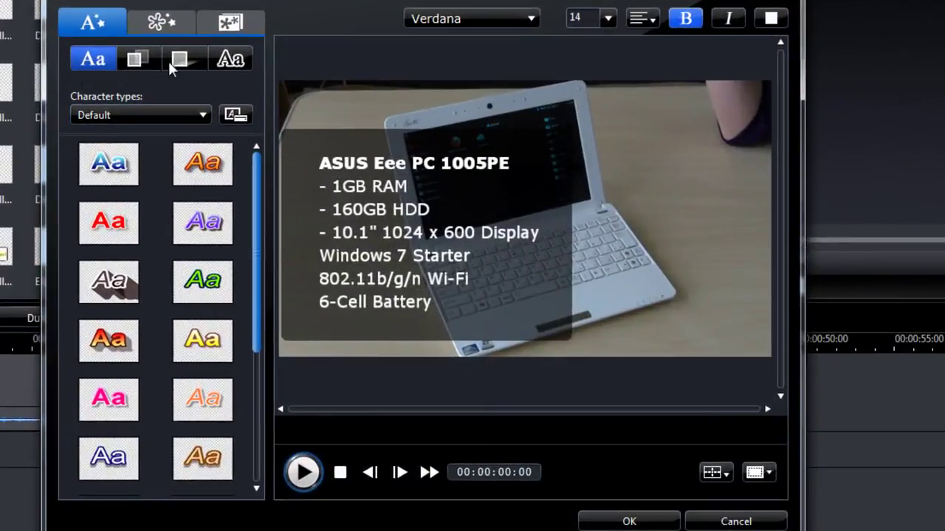
{"action": "left_click", "coordinate": [360, 169]}
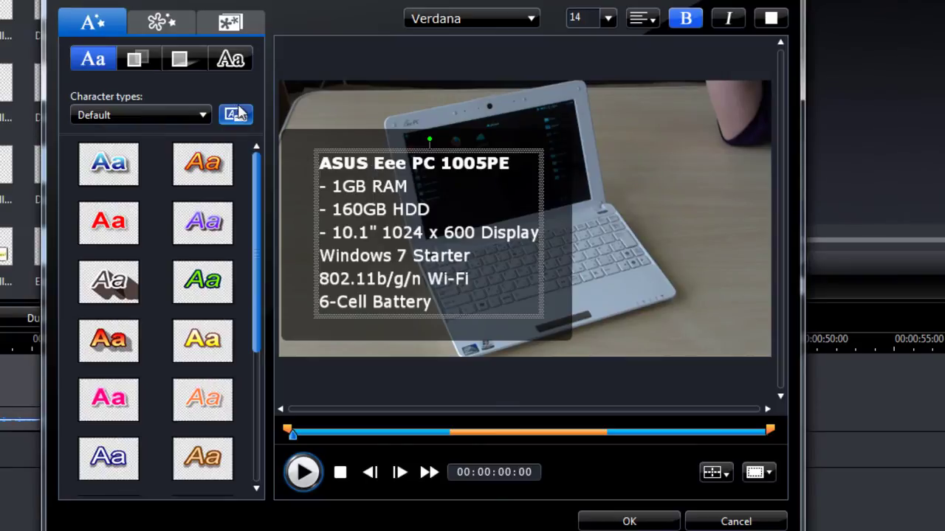
{"action": "left_click", "coordinate": [155, 28]}
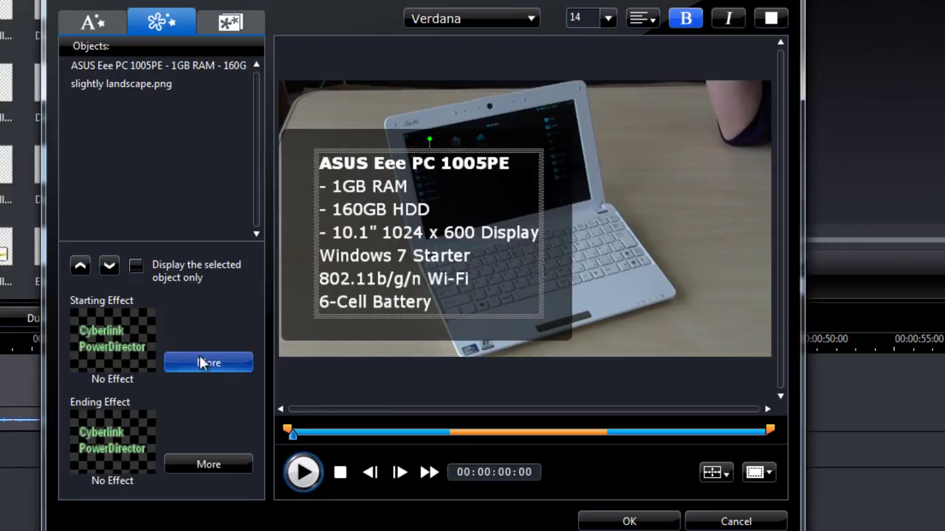
{"action": "left_click", "coordinate": [183, 365]}
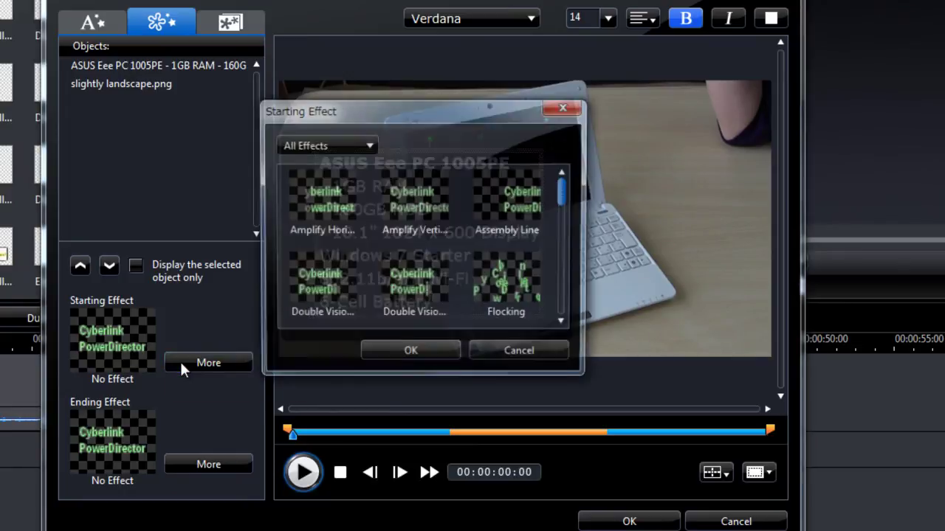
Preview Flocking, Solo Jump, Solo Right, Solo Left, Spiral and Trance Up, then apply Twinkle.
{"action": "left_click", "coordinate": [524, 282]}
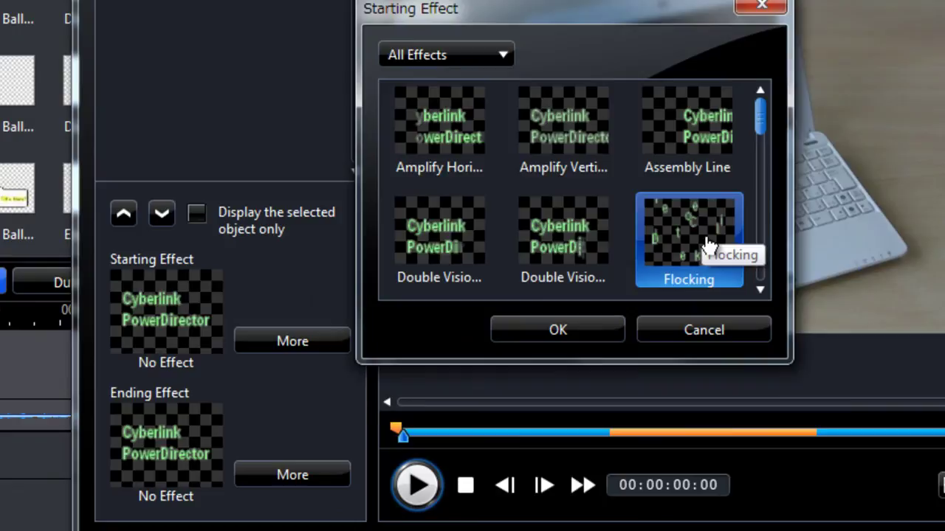
{"action": "left_click_drag", "start_coordinate": [761, 118], "coordinate": [753, 194]}
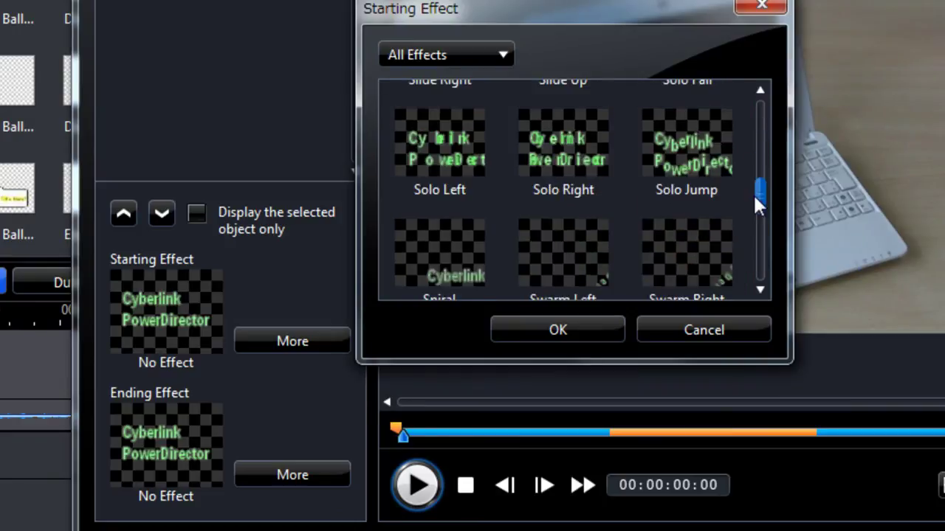
{"action": "left_click", "coordinate": [687, 159]}
{"action": "left_click", "coordinate": [550, 163]}
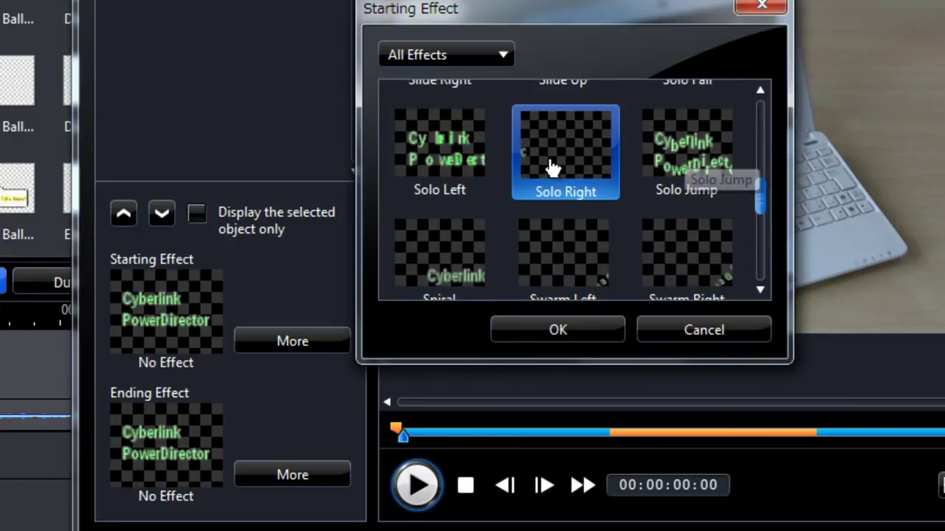
{"action": "left_click", "coordinate": [455, 168]}
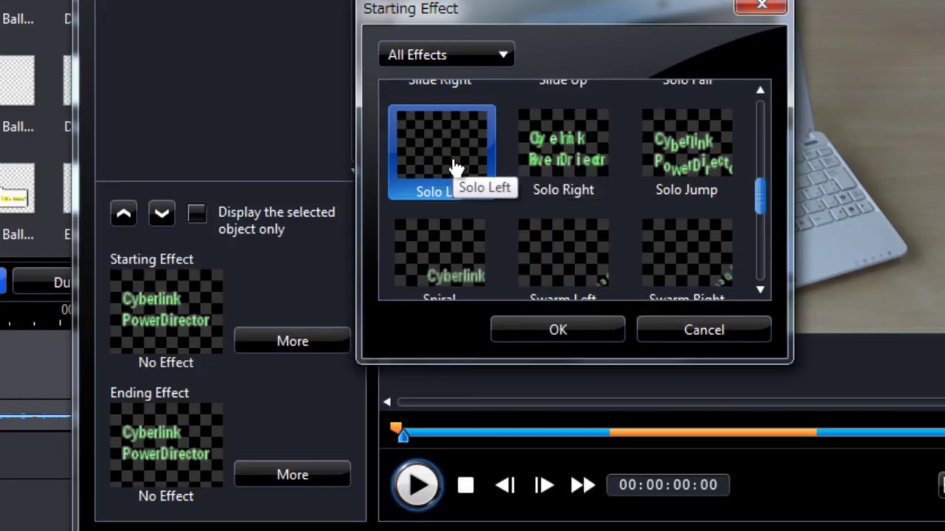
{"action": "left_click", "coordinate": [464, 272]}
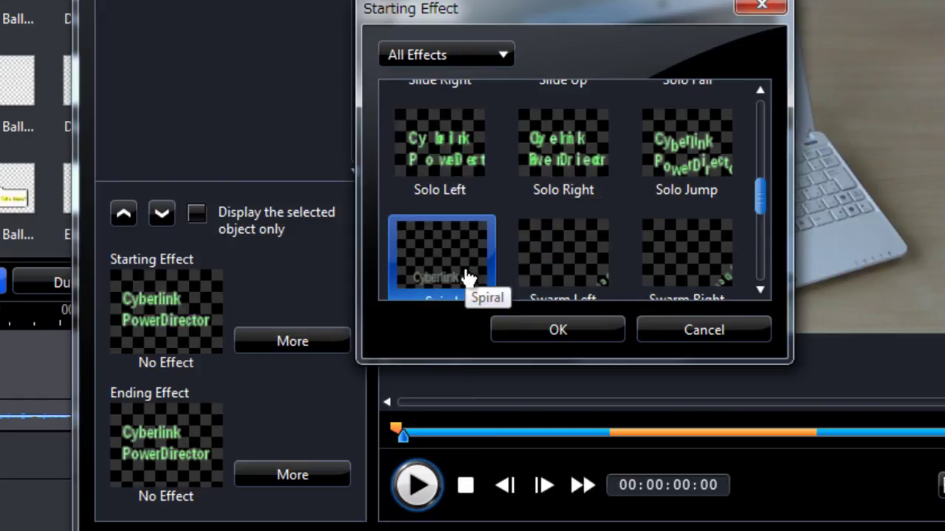
{"action": "left_click_drag", "start_coordinate": [761, 201], "coordinate": [765, 222]}
{"action": "left_click", "coordinate": [600, 143]}
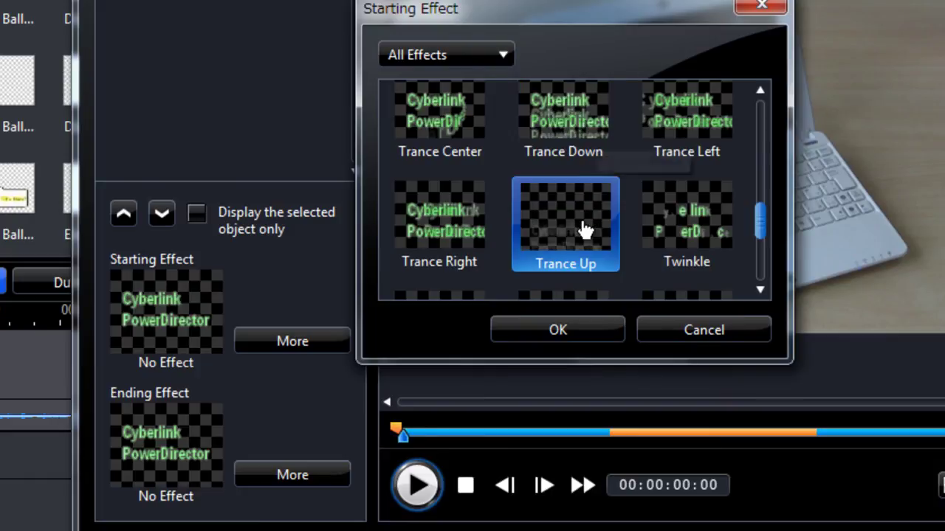
{"action": "left_click", "coordinate": [718, 234]}
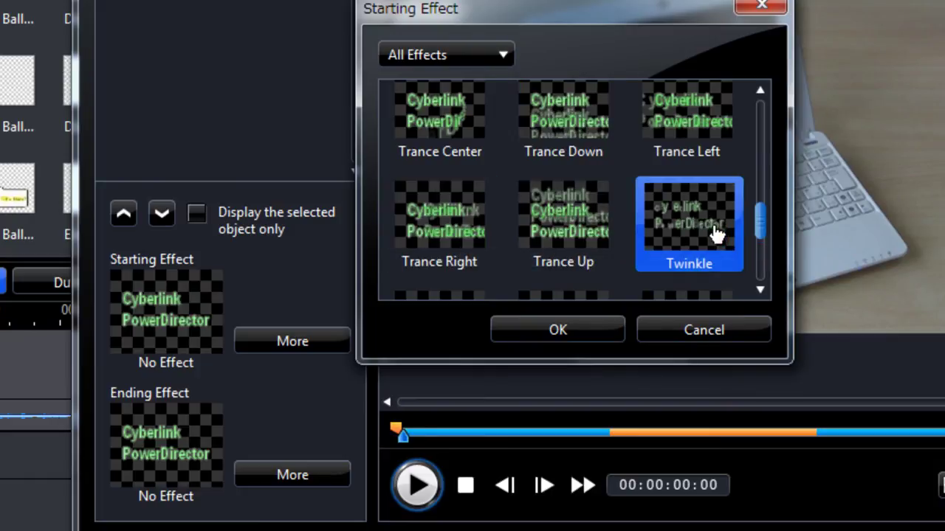
{"action": "left_click", "coordinate": [575, 321]}
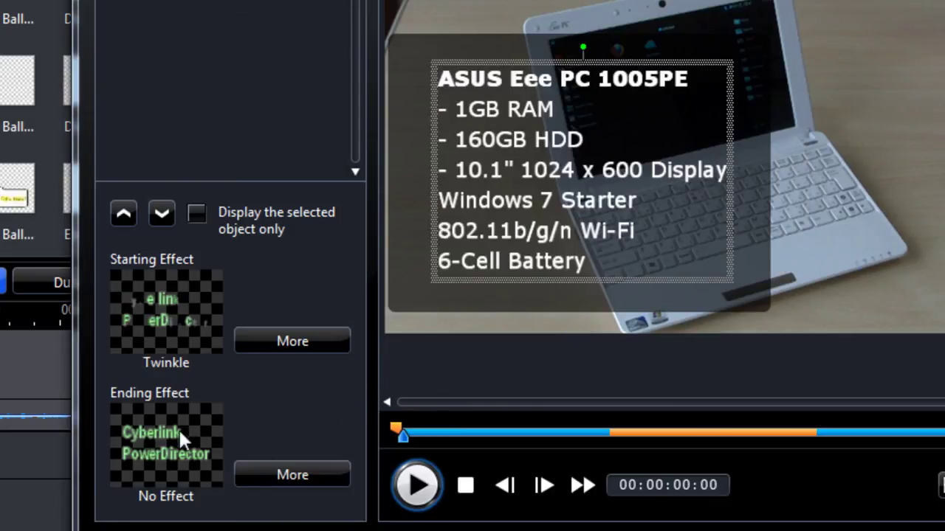
Compare Trance Left, Trance Down and Trance Center, then apply Trance Center as the ending effect.
{"action": "left_click", "coordinate": [259, 475]}
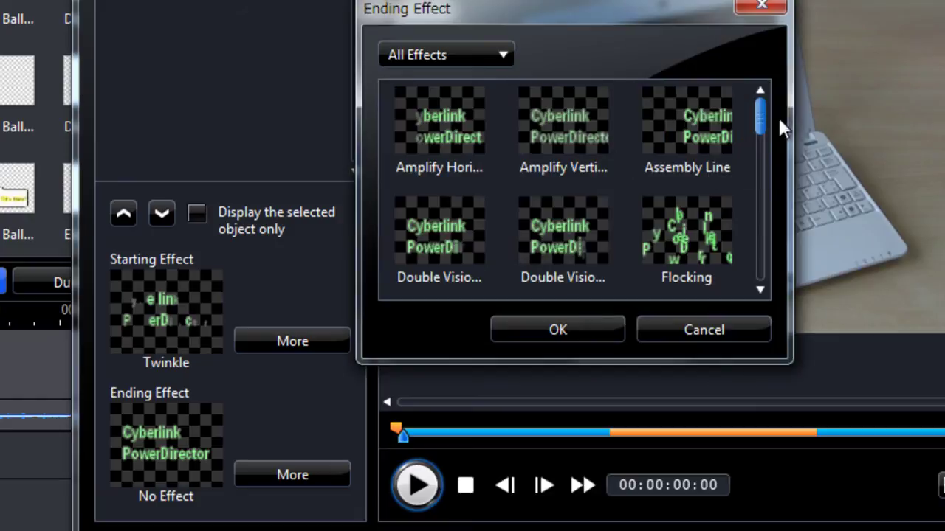
{"action": "left_click_drag", "start_coordinate": [761, 113], "coordinate": [759, 212]}
{"action": "left_click", "coordinate": [717, 216]}
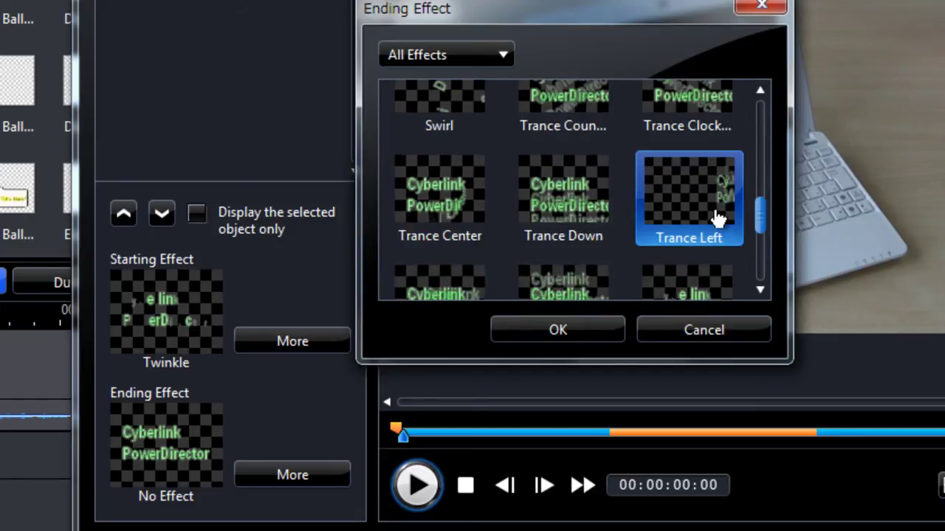
{"action": "left_click", "coordinate": [559, 220]}
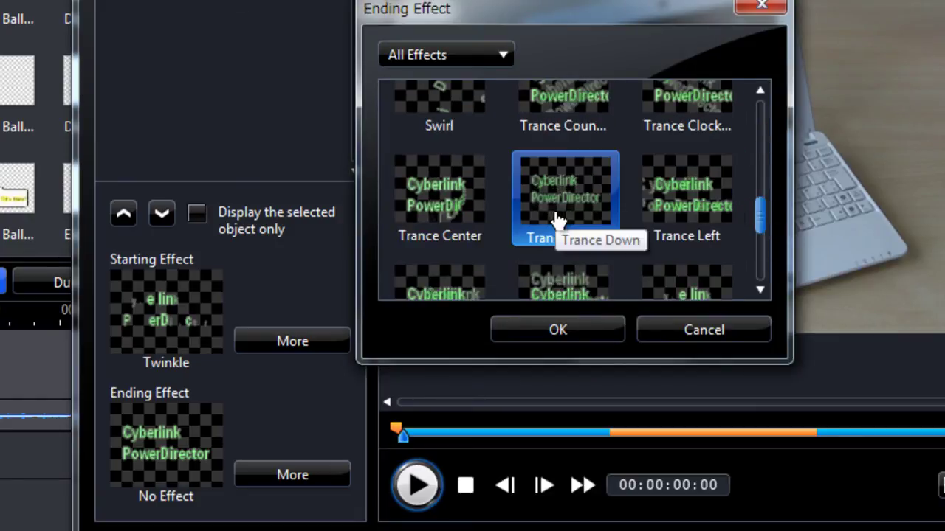
{"action": "left_click", "coordinate": [459, 223]}
{"action": "left_click", "coordinate": [686, 237]}
{"action": "left_click", "coordinate": [464, 214]}
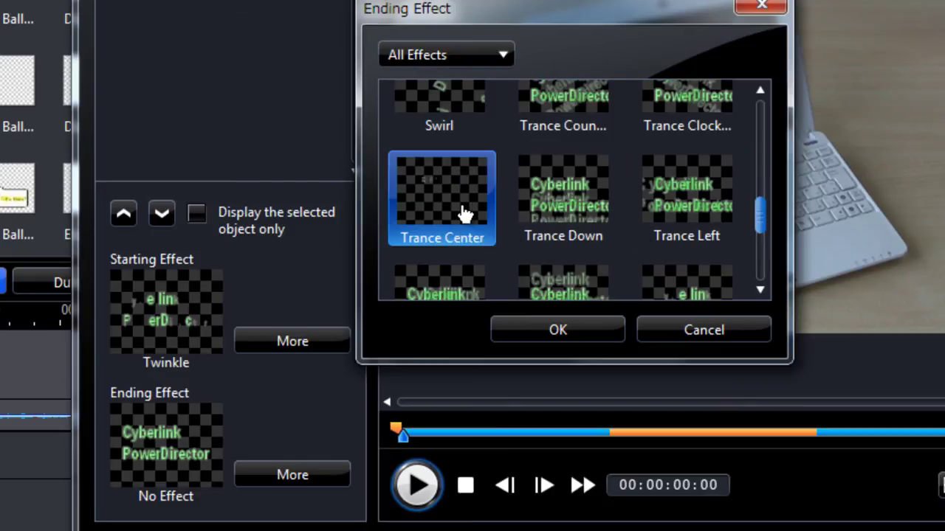
{"action": "left_click", "coordinate": [528, 325]}
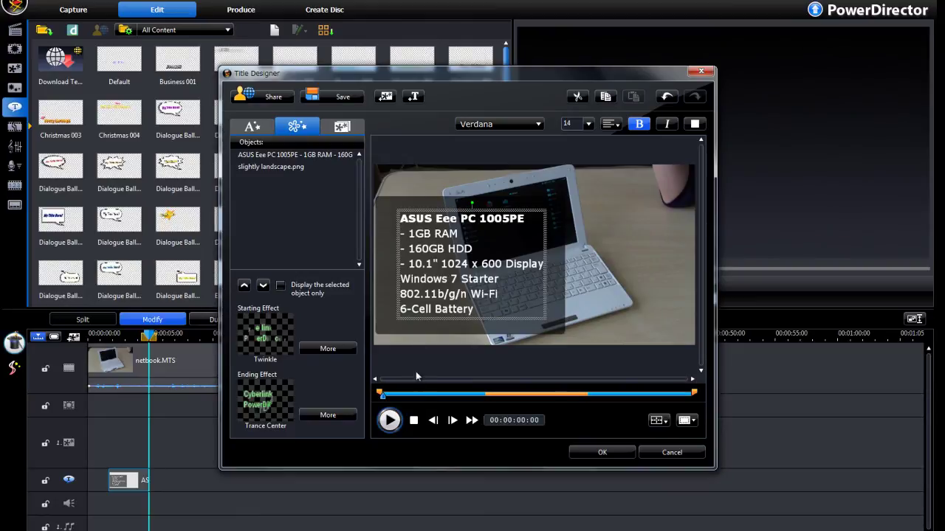
Shift the semi-transparent box's start later and its end earlier on the timing slider.
{"action": "left_click", "coordinate": [382, 263]}
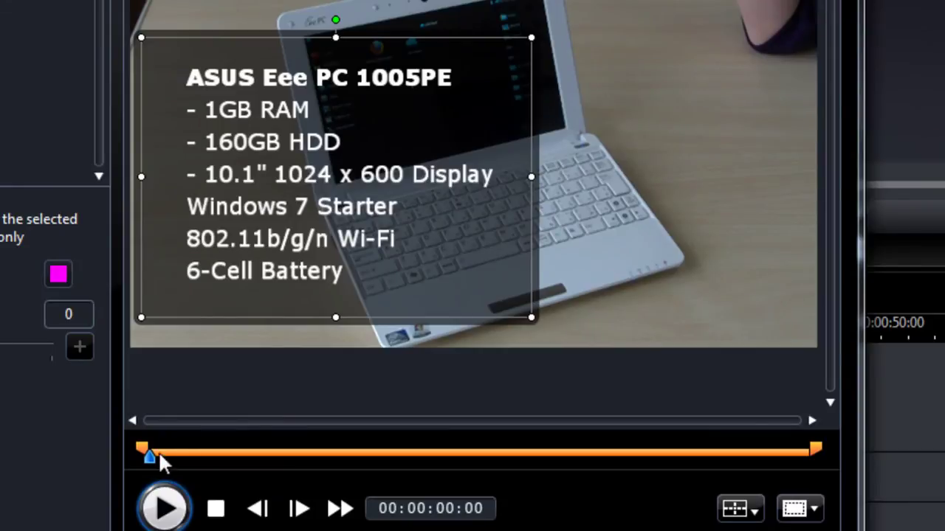
{"action": "mouse_move", "coordinate": [146, 448]}
{"action": "left_mouse_down"}
{"action": "mouse_move", "coordinate": [219, 446]}
{"action": "mouse_move", "coordinate": [173, 477]}
{"action": "mouse_move", "coordinate": [148, 477]}
{"action": "left_mouse_up"}
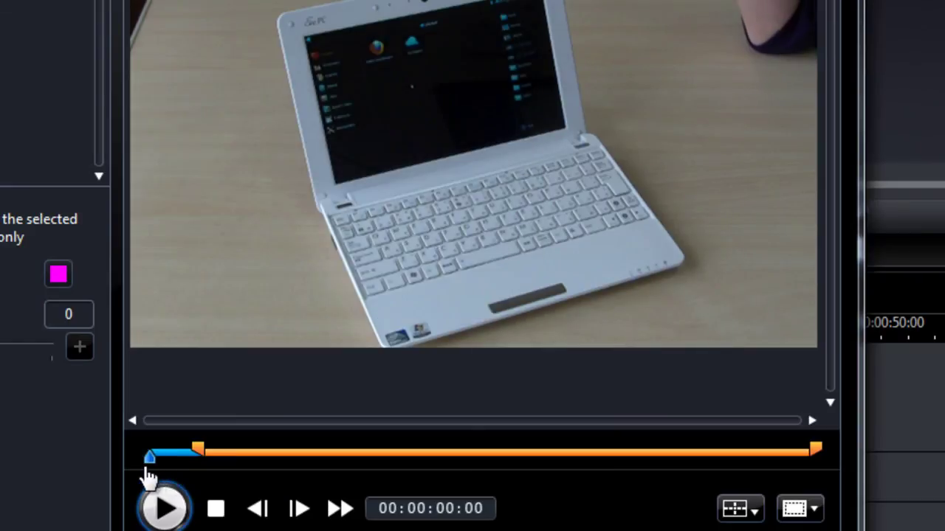
{"action": "left_click_drag", "start_coordinate": [816, 447], "coordinate": [749, 459]}
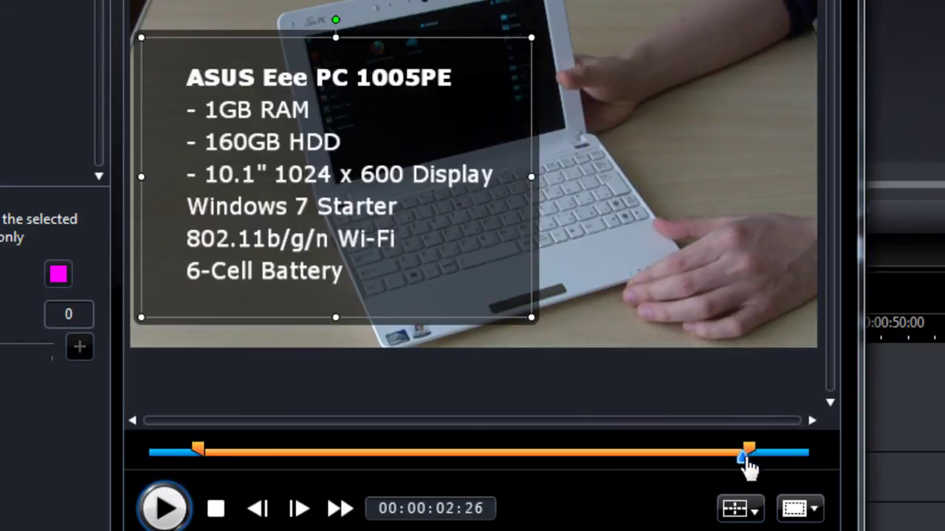
{"action": "left_click", "coordinate": [771, 457]}
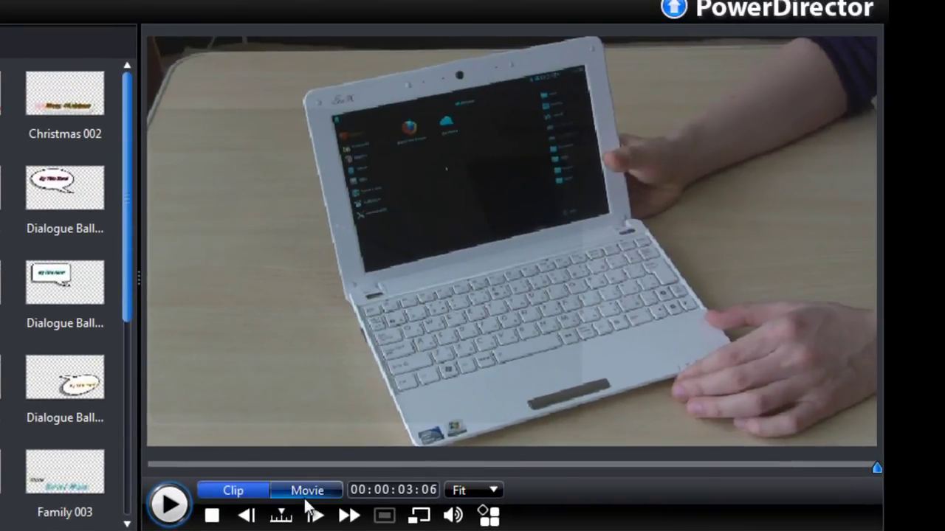
Play the whole movie and stop at 00:00:05:23, after the animated spec title exits.
{"action": "left_click", "coordinate": [345, 465]}
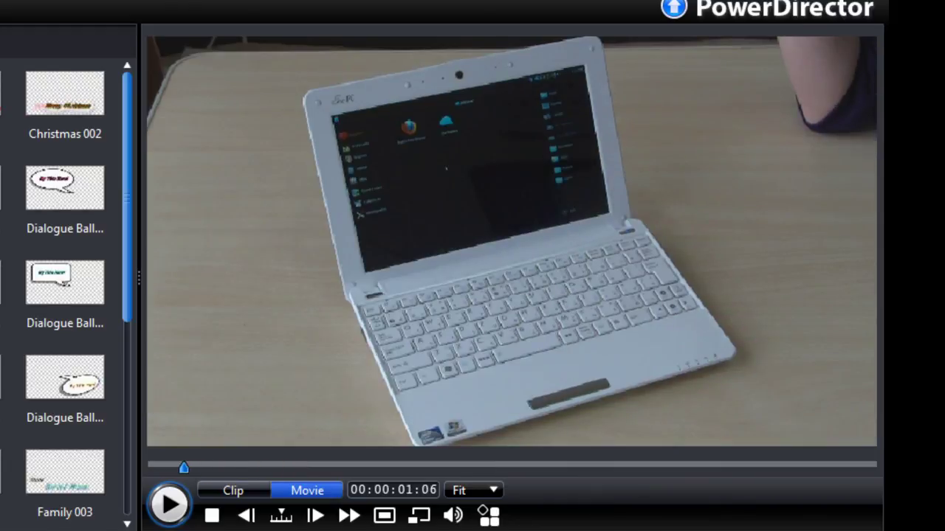
{"action": "left_click", "coordinate": [169, 507]}
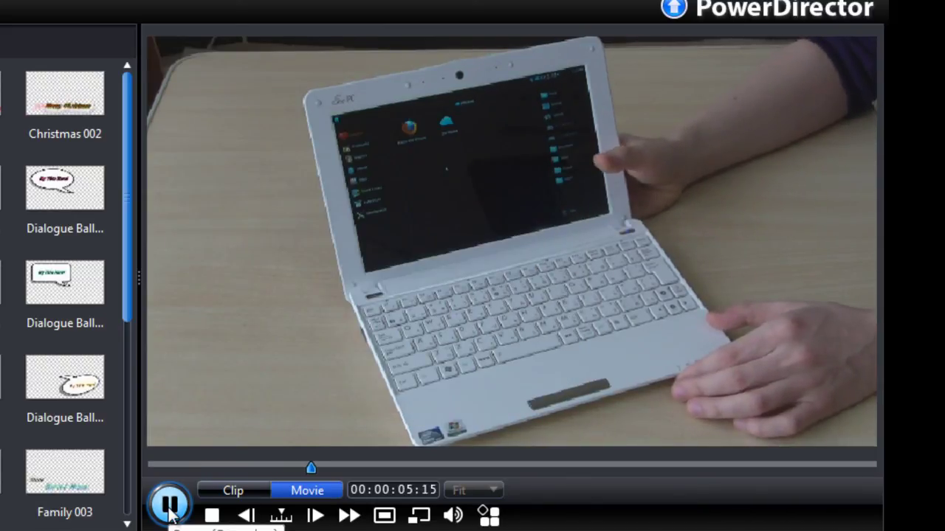
{"action": "left_click", "coordinate": [169, 507]}
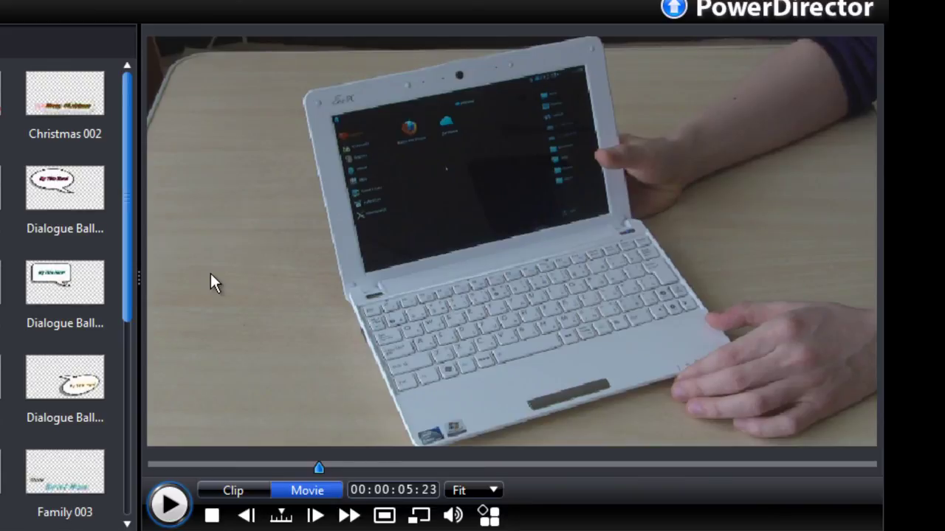